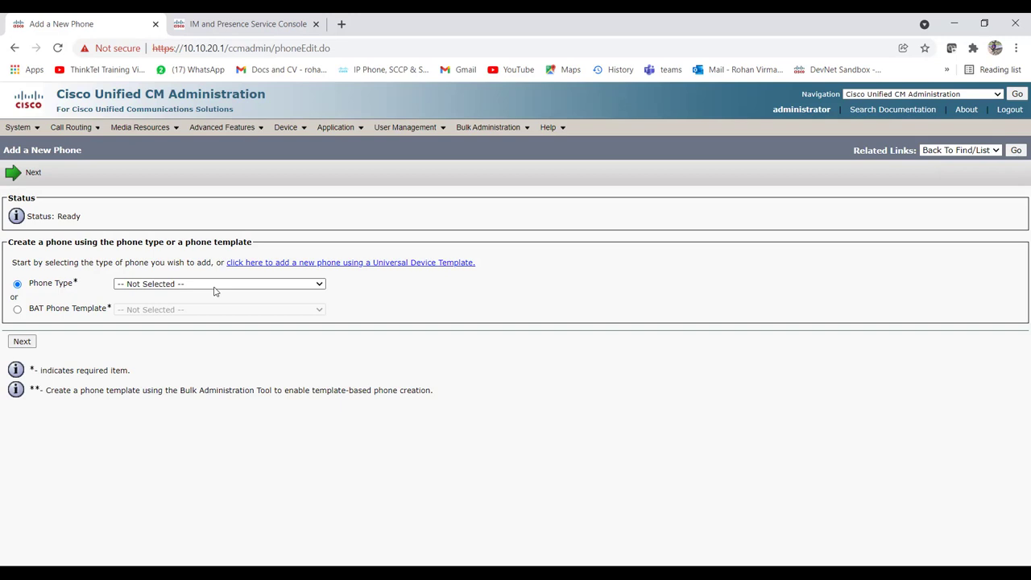
Choose Cisco Unified Client Services Framework as the new phone's type and continue to its configuration
left_click(270, 392)
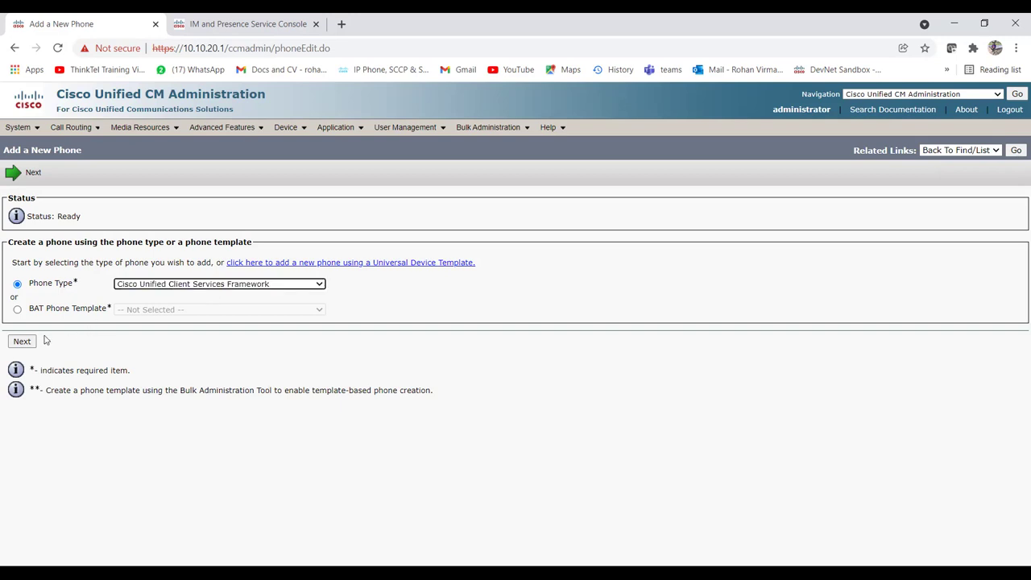
left_click(22, 342)
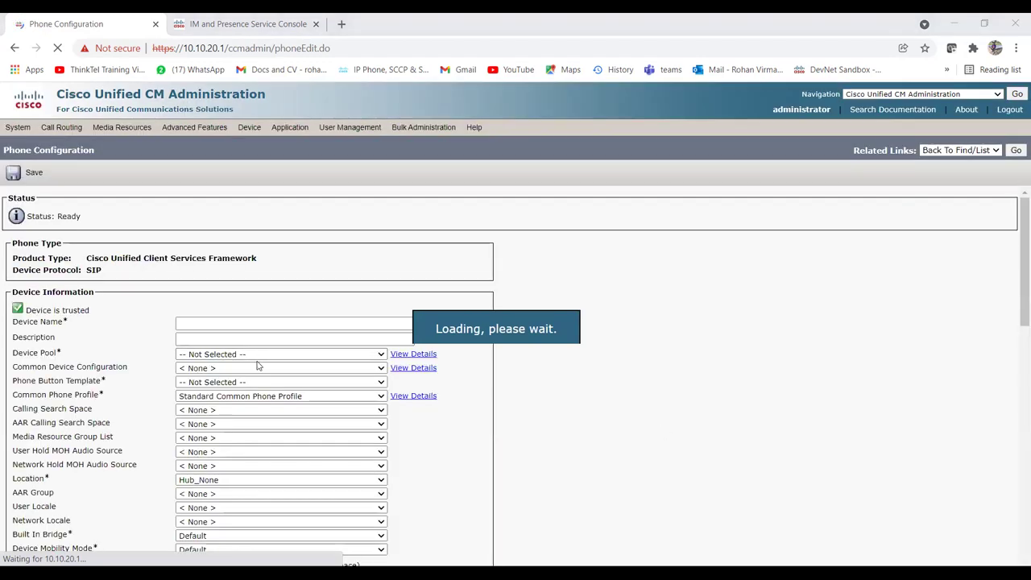
Set the device name to CSFyoutube and the description to "test Youtube"
left_click_drag(68, 325, 15, 325)
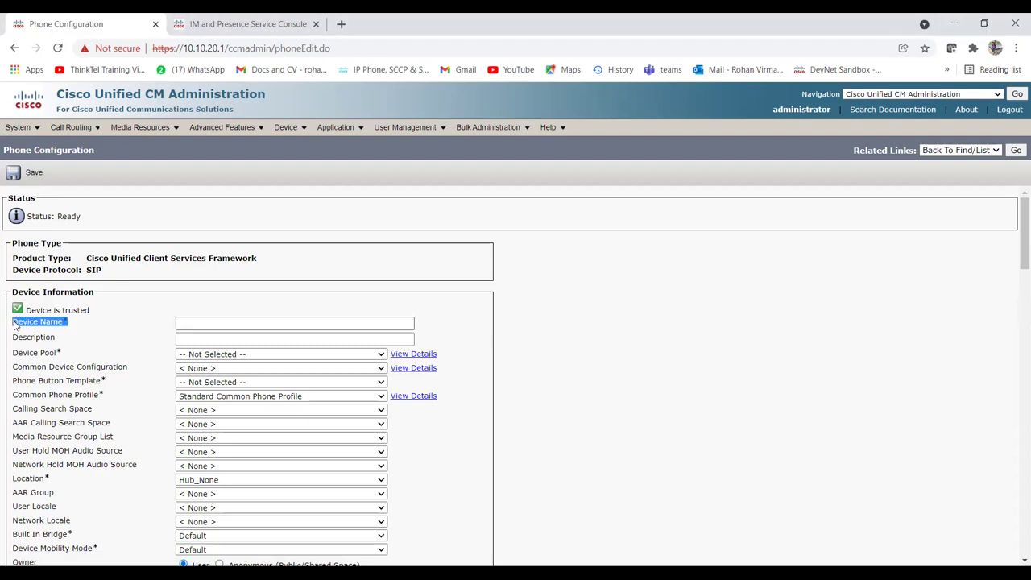
left_click(216, 325)
left_click(616, 363)
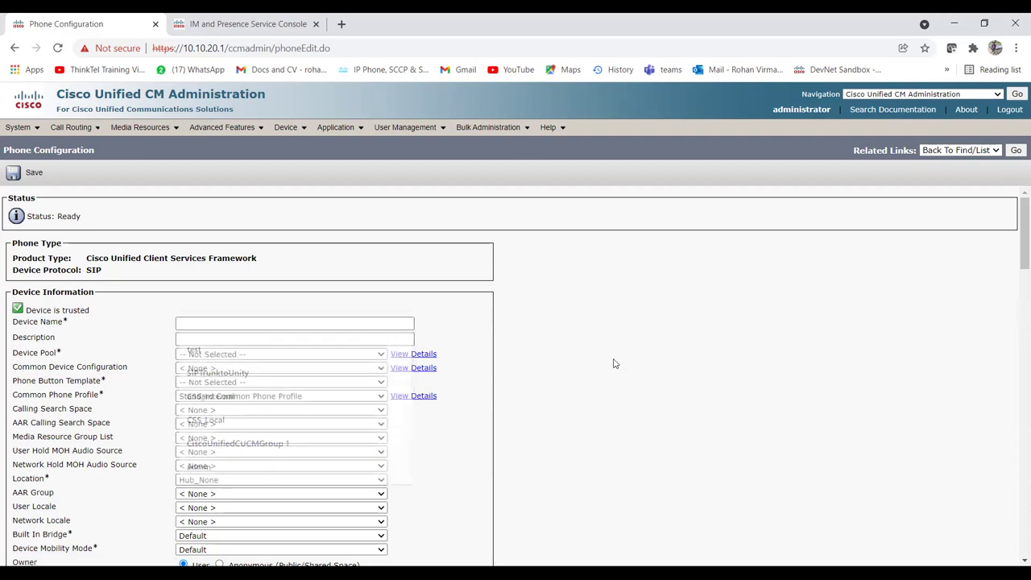
left_click(282, 322)
type("CSF")
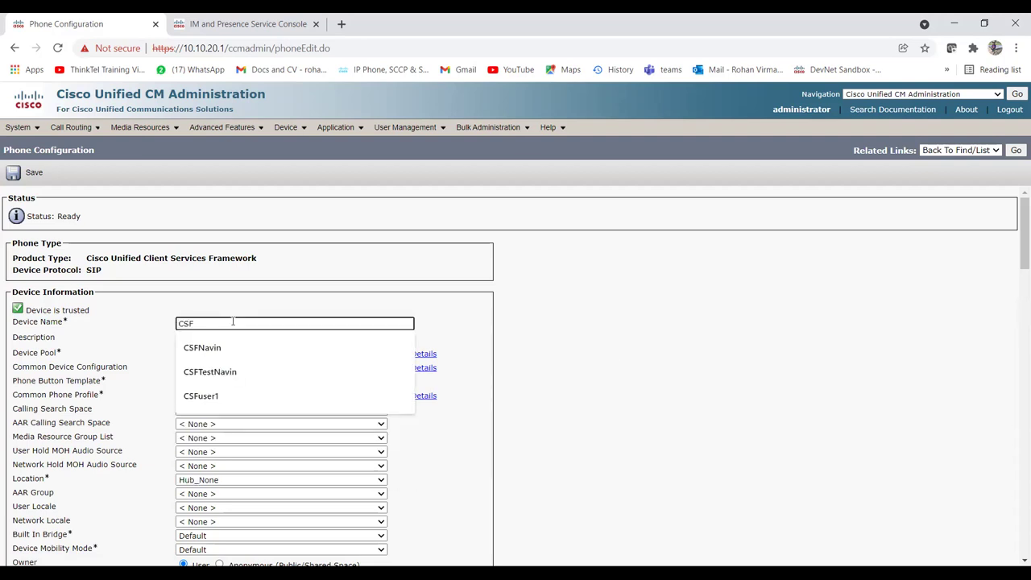
type("youtube")
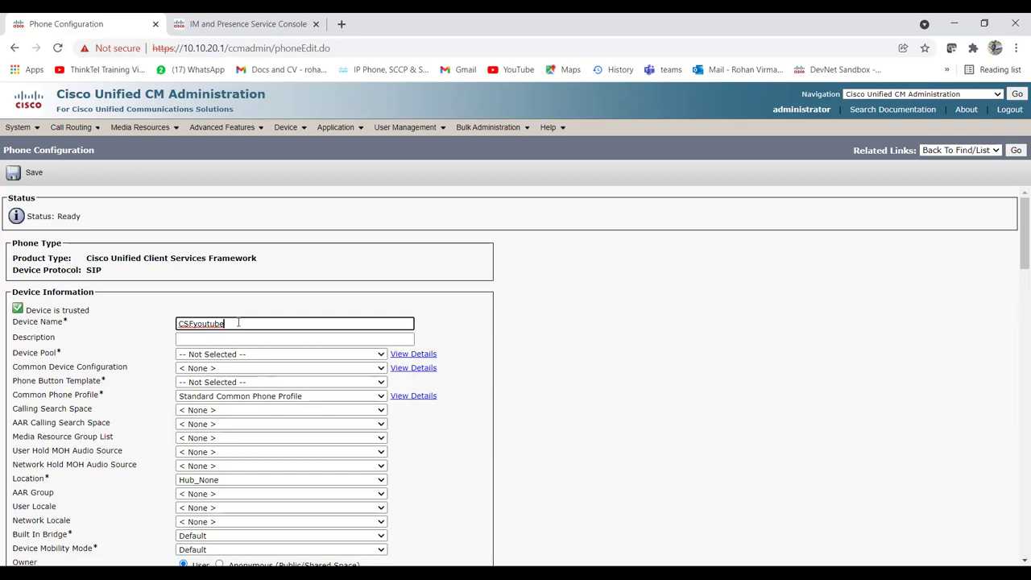
left_click(195, 323)
type("ta")
key("BackSpace")
key("BackSpace")
left_click(232, 337)
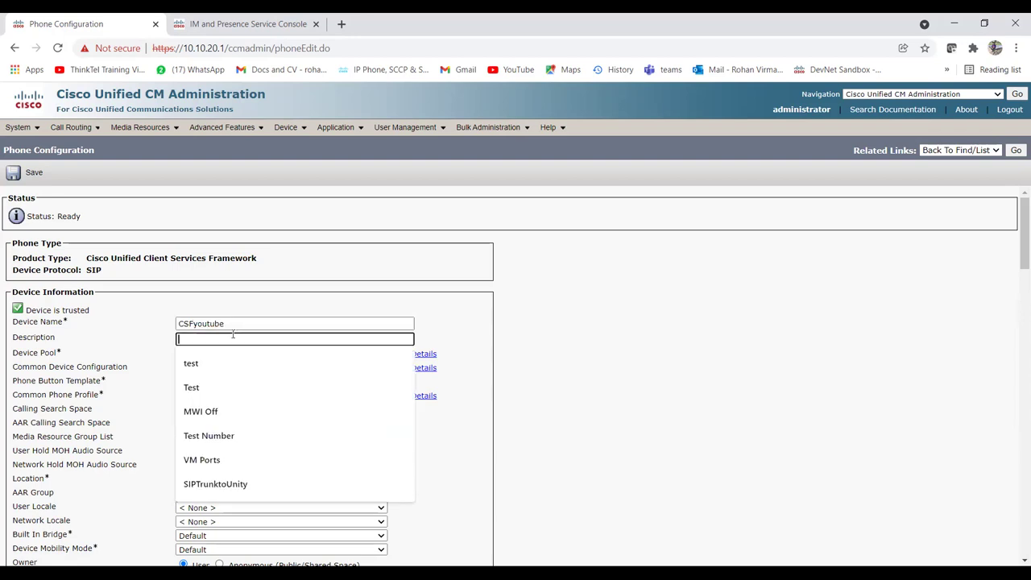
type("test Youtube")
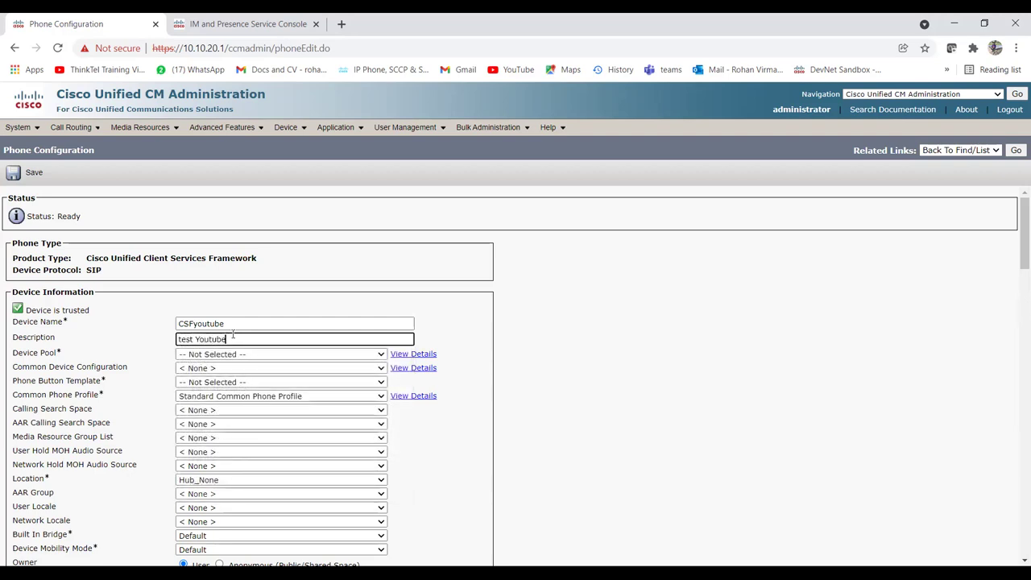
Set the device pool to Default and the phone button template to Standard Client Services Framework
scroll(233, 337, "down", 1)
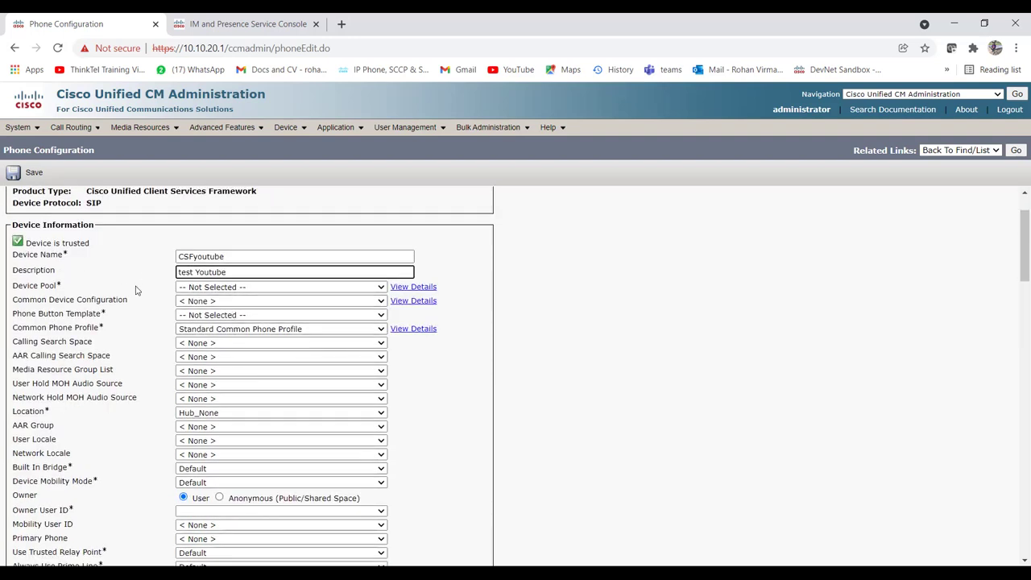
left_click(226, 291)
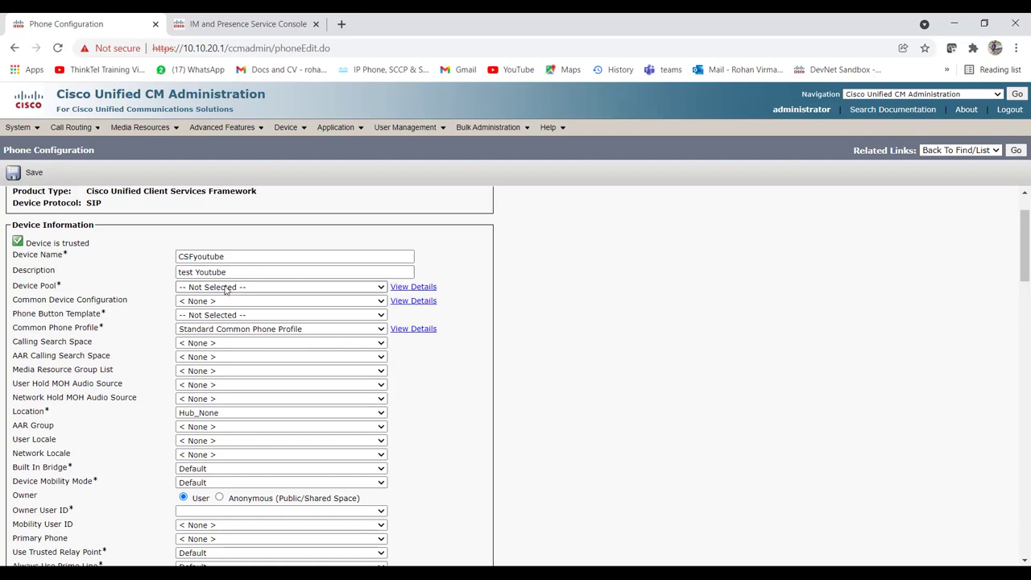
left_click(222, 312)
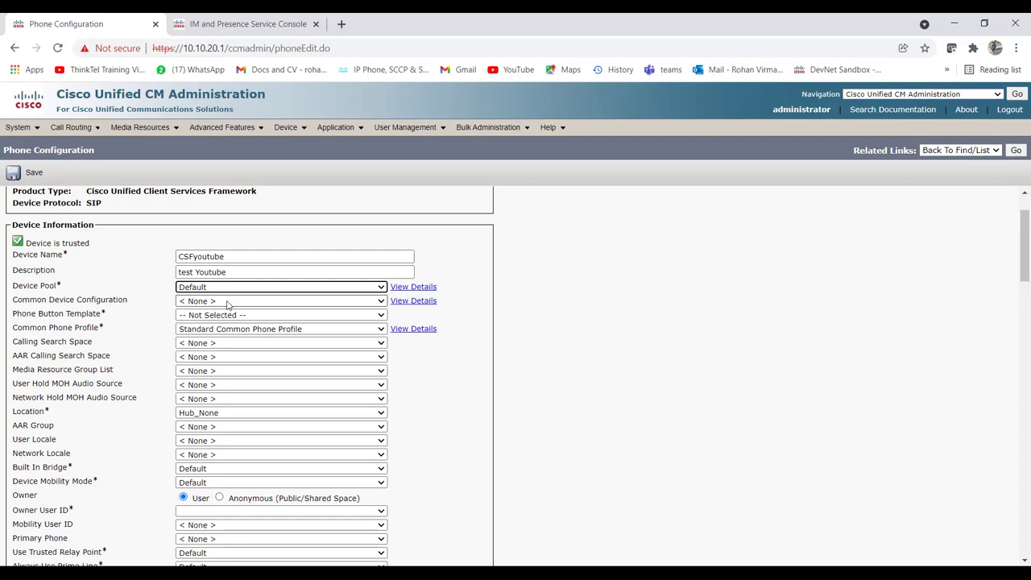
left_click_drag(106, 315, 27, 319)
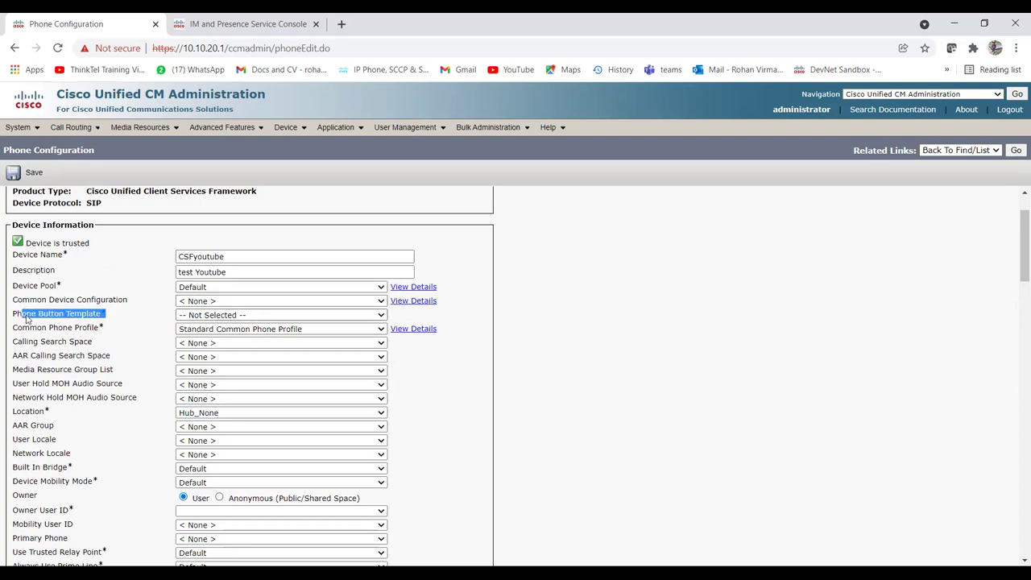
left_click(209, 318)
left_click(303, 339)
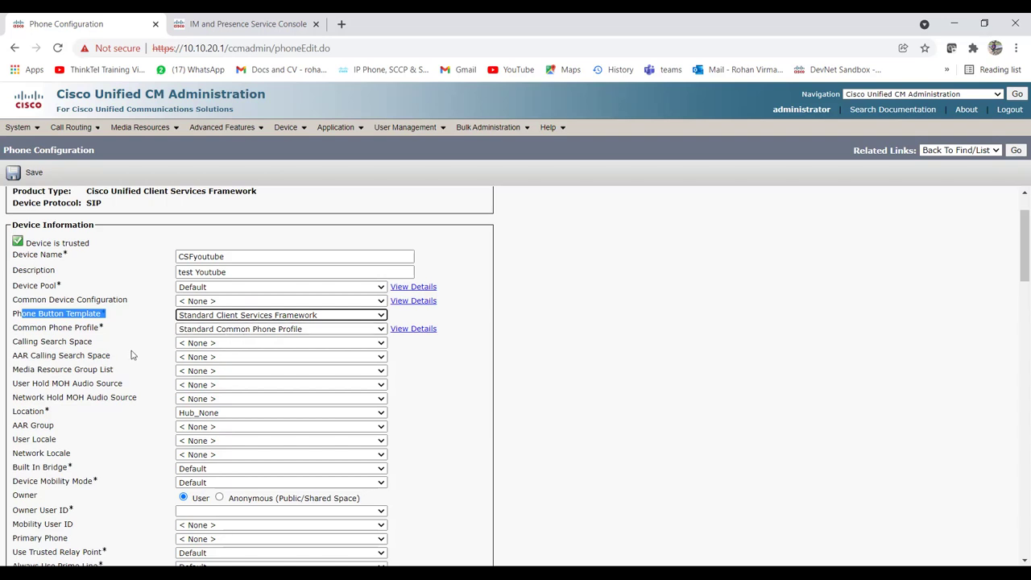
Set the phone's calling search space to css_UCCX
scroll(127, 359, "down", 1)
left_click(123, 276)
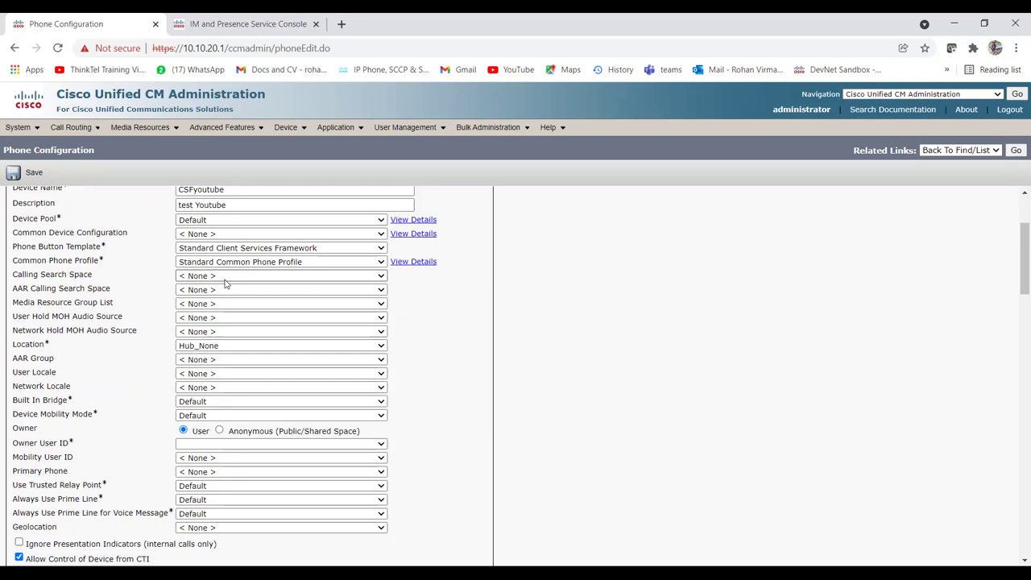
left_click(145, 348)
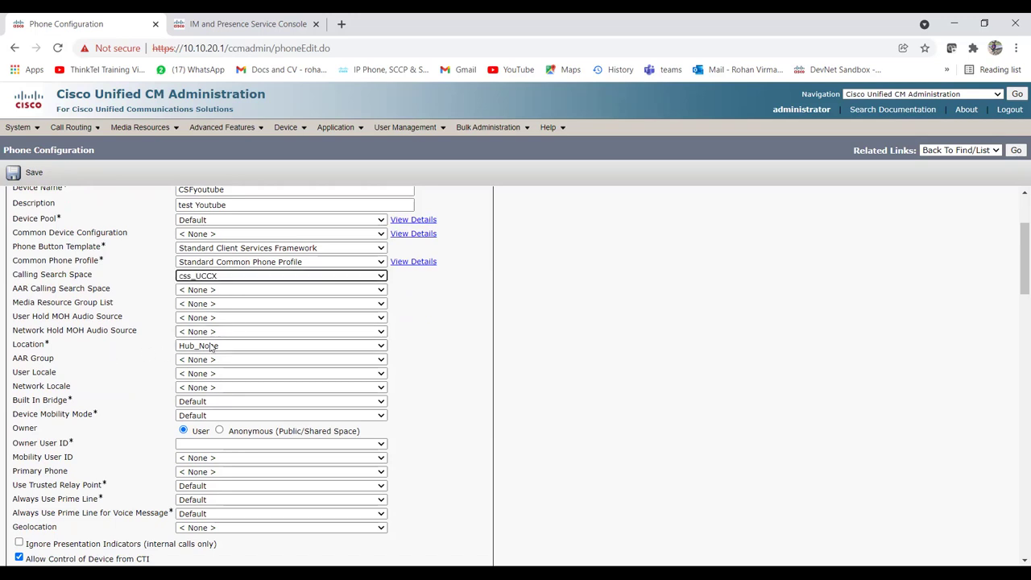
left_click(113, 361)
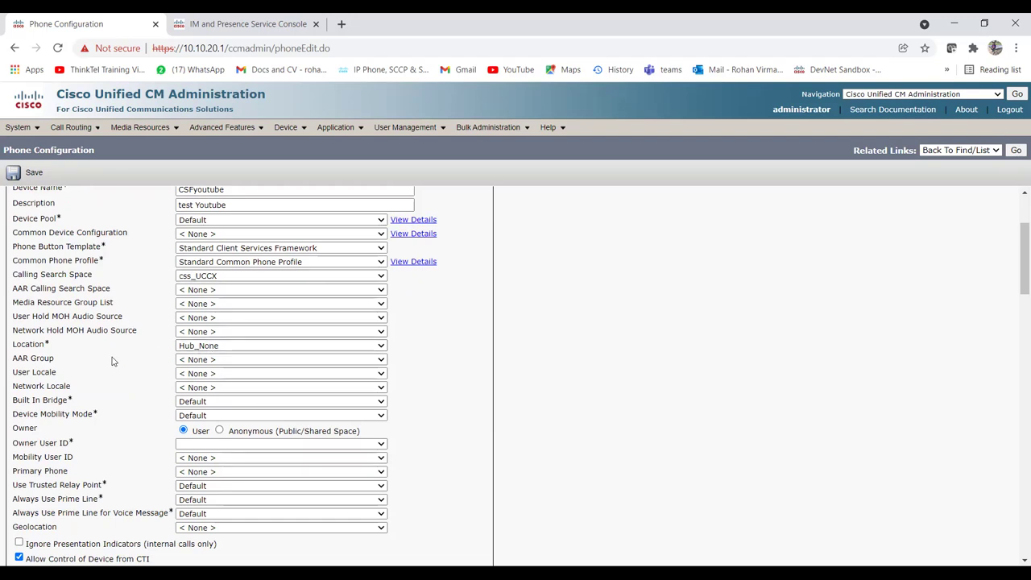
Assign testyoutube as the phone's owner user ID, keeping the owner type as User
scroll(113, 361, "down", 2)
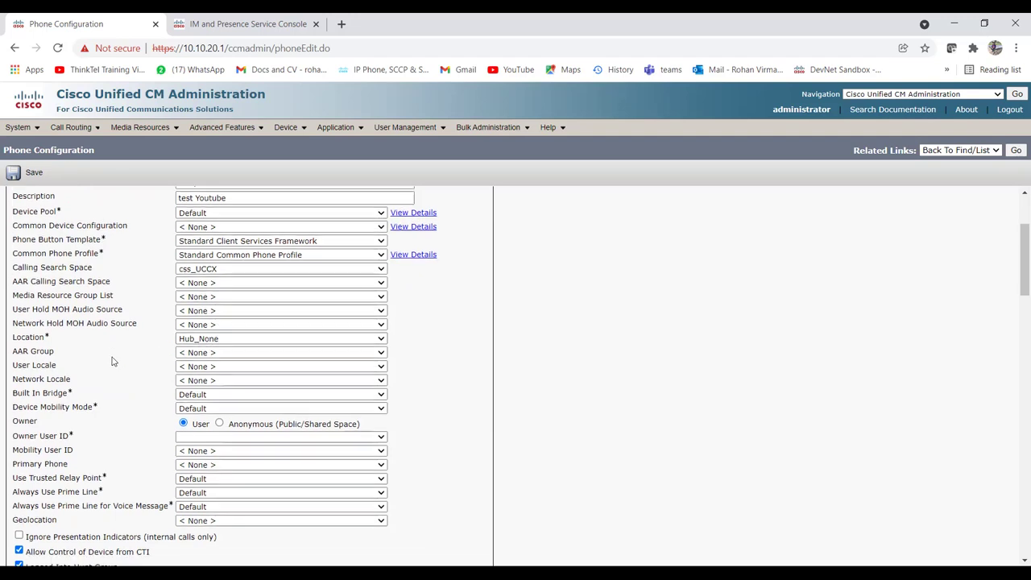
left_click_drag(17, 295, 232, 297)
left_click_drag(71, 310, 13, 312)
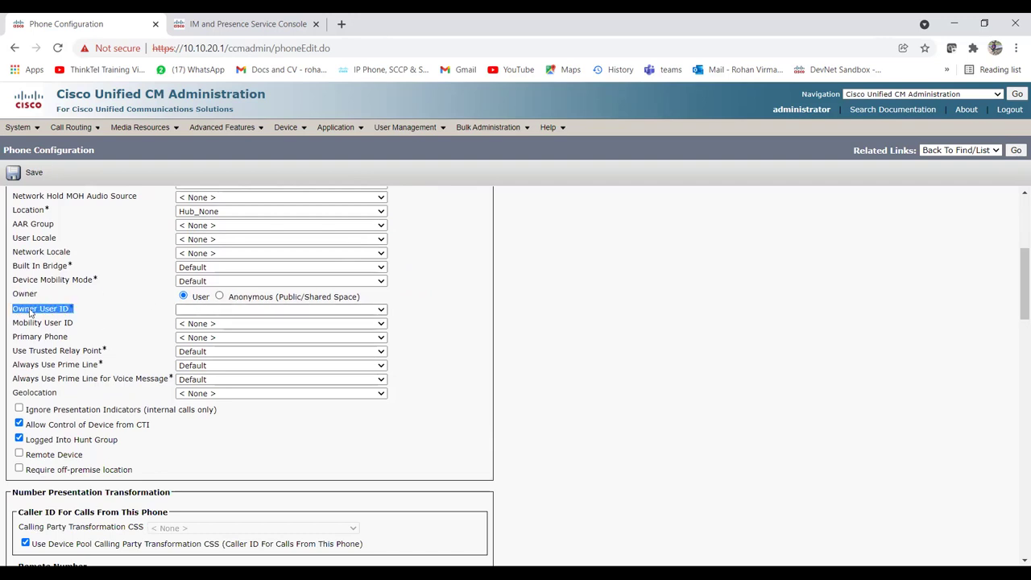
left_click(84, 309)
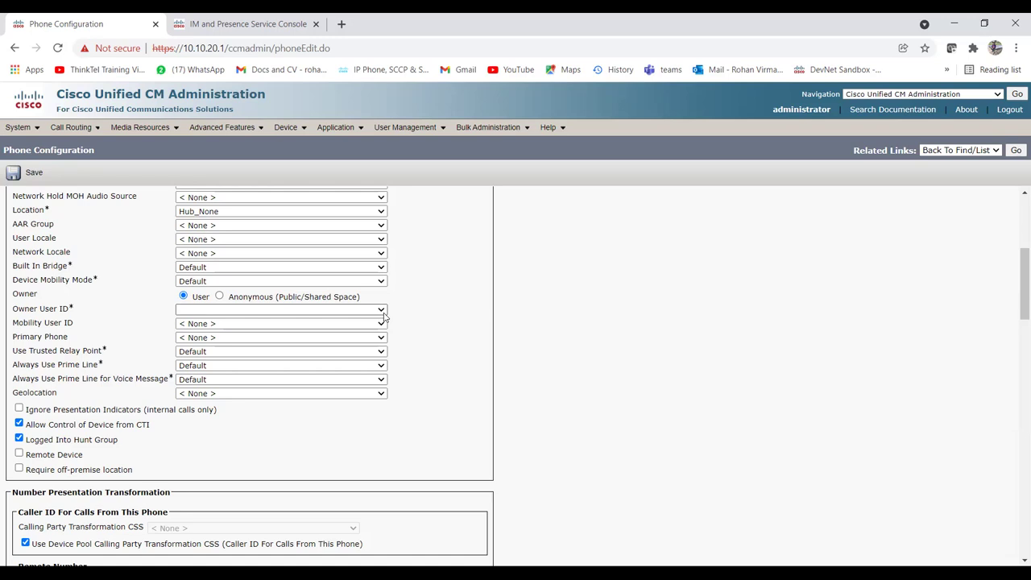
key("Down")
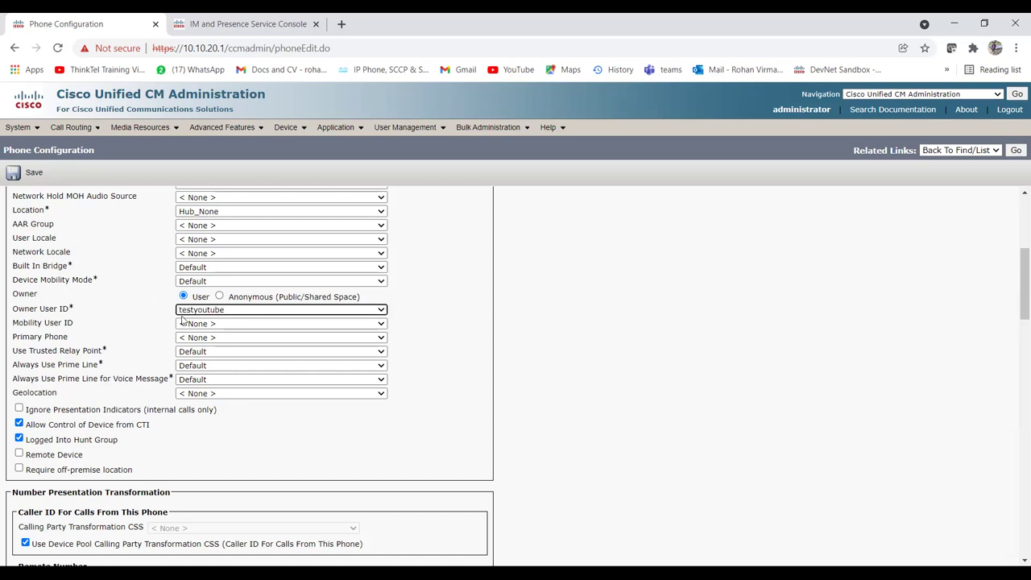
Try to save the new phone's configuration
scroll(201, 342, "down", 3)
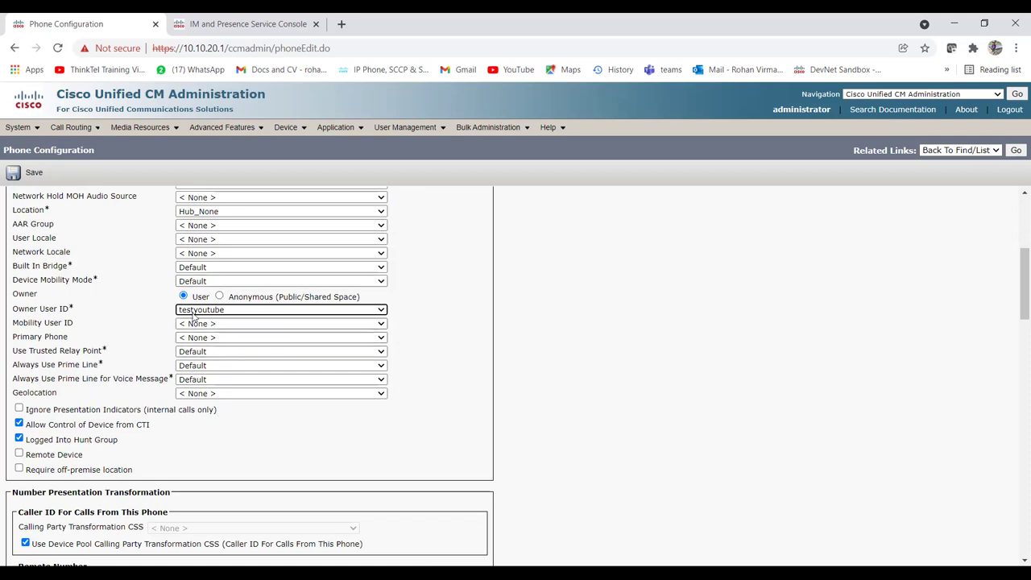
scroll(156, 322, "up", 3)
scroll(149, 329, "down", 3)
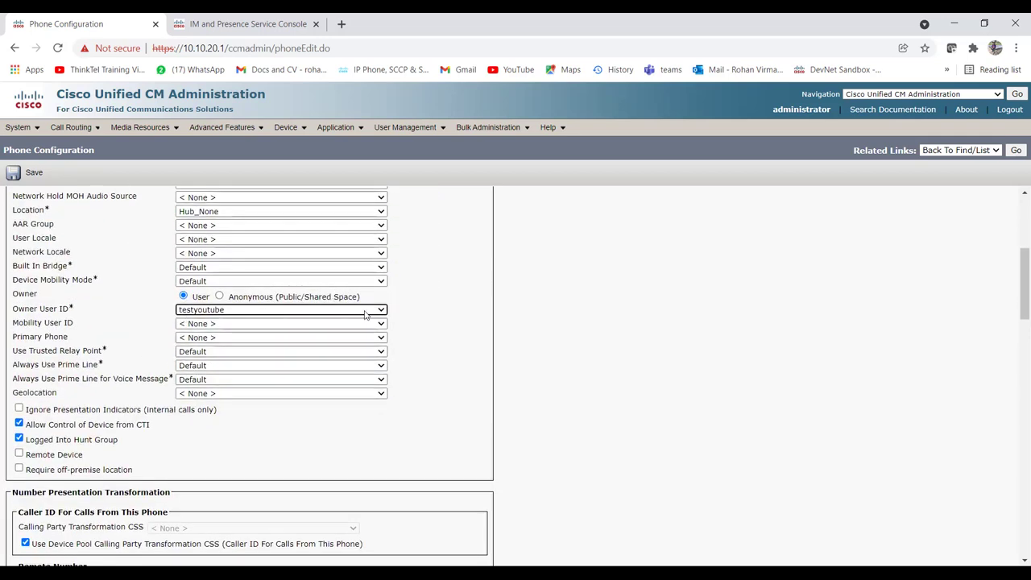
scroll(170, 398, "down", 5)
scroll(171, 398, "down", 15)
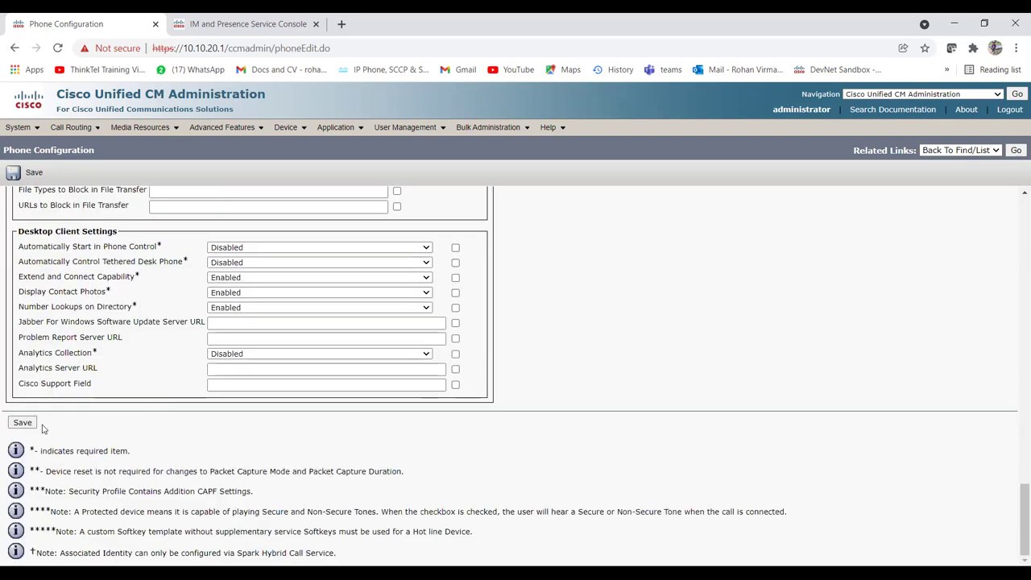
scroll(170, 392, "up", 20)
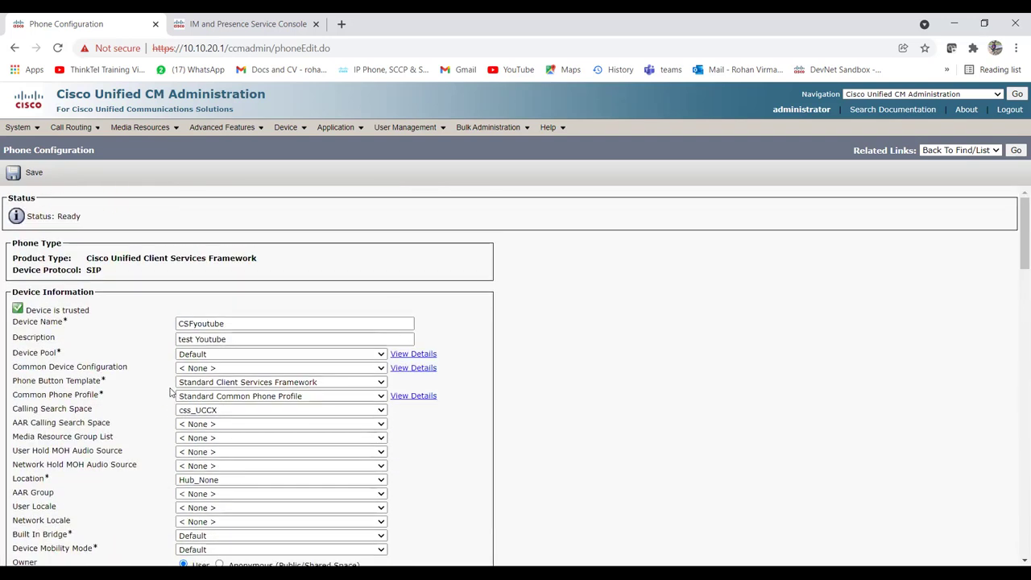
left_click(23, 172)
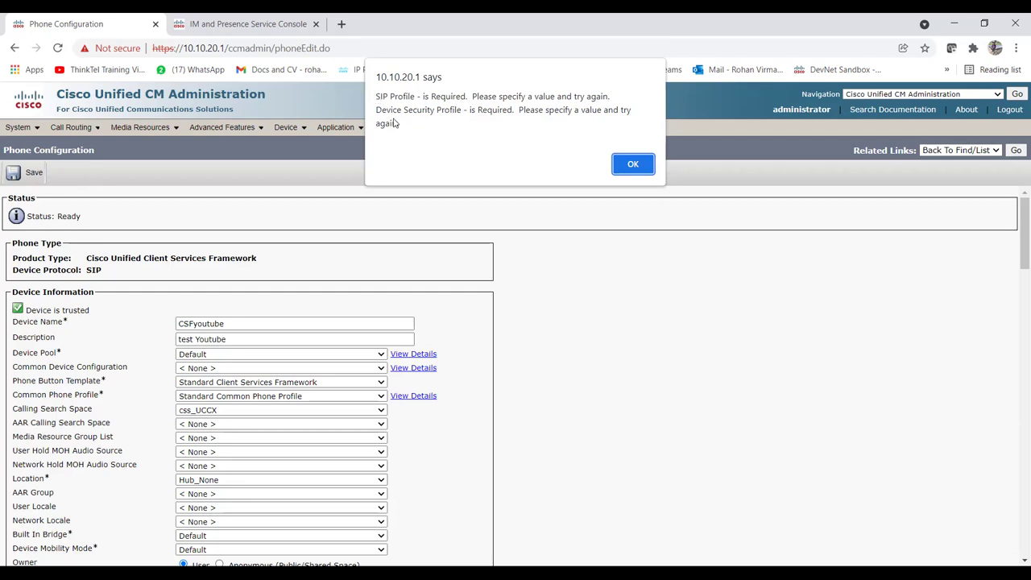
left_click(633, 165)
Select Standard SIP Profile as the SIP profile and the Cisco Unified Client Services Framework - Standard option as the device security profile
scroll(229, 425, "down", 4)
scroll(142, 445, "down", 3)
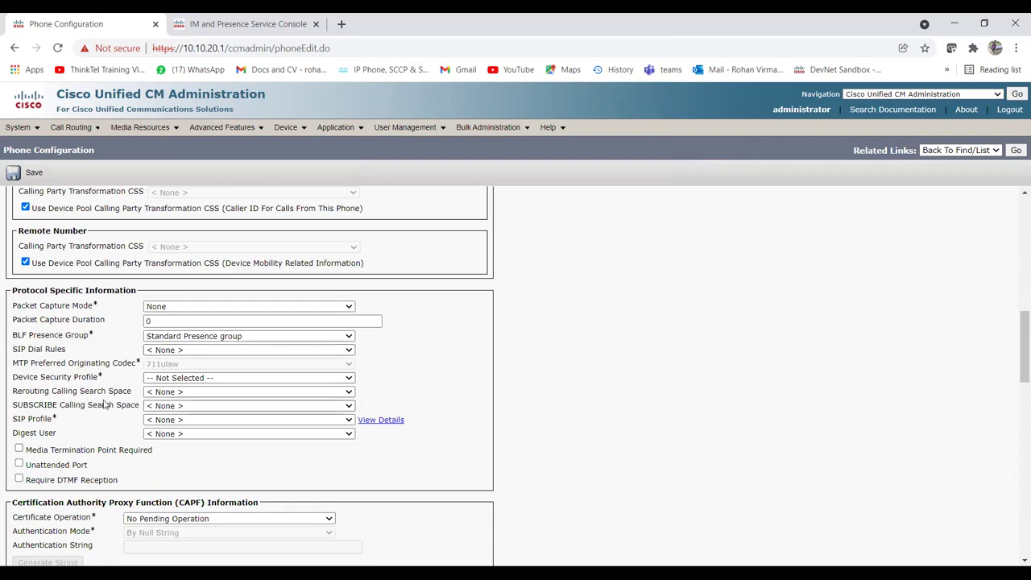
scroll(67, 352, "down", 1)
left_click_drag(68, 352, 27, 352)
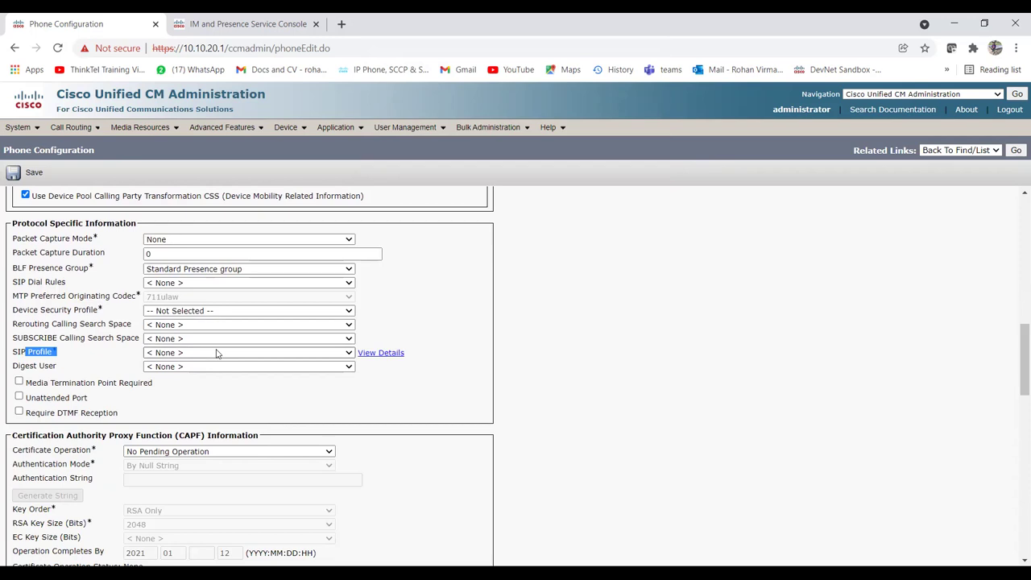
left_click(216, 356)
left_click(219, 377)
left_click(105, 368)
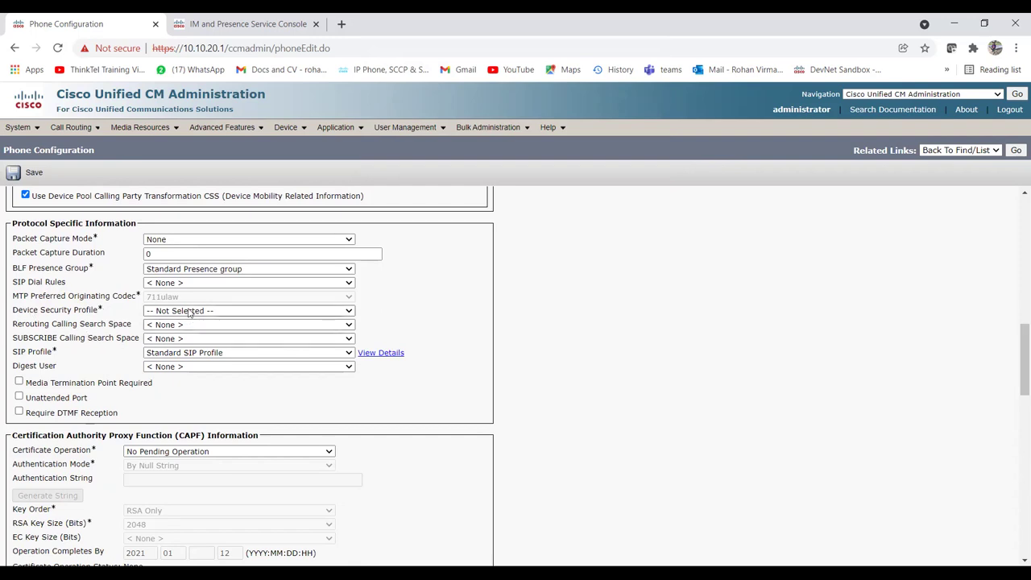
left_click(234, 319)
left_click(360, 329)
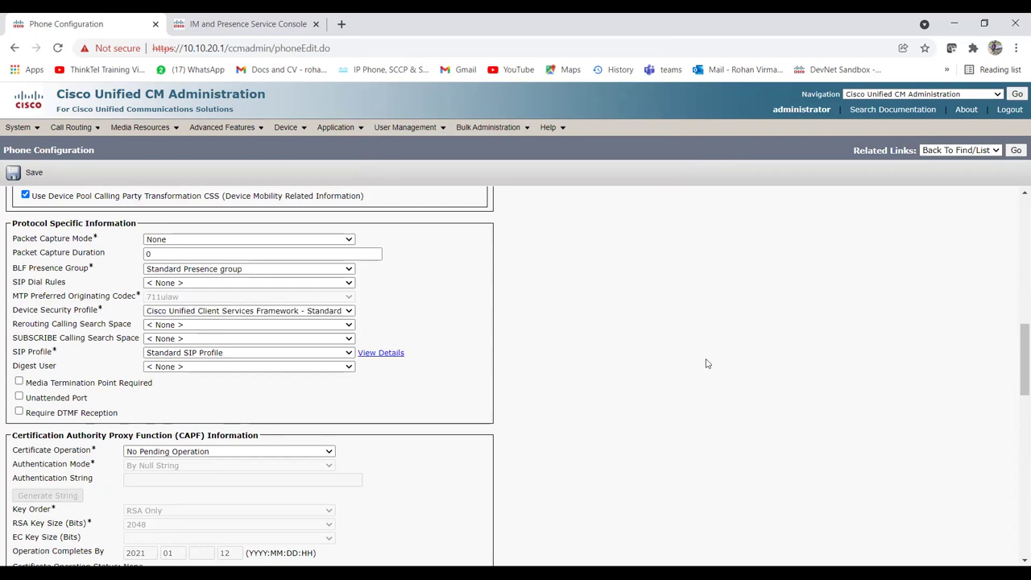
Save the CSFyoutube phone configuration and acknowledge the notice about applying the changes
scroll(707, 362, "up", 15)
left_click(28, 179)
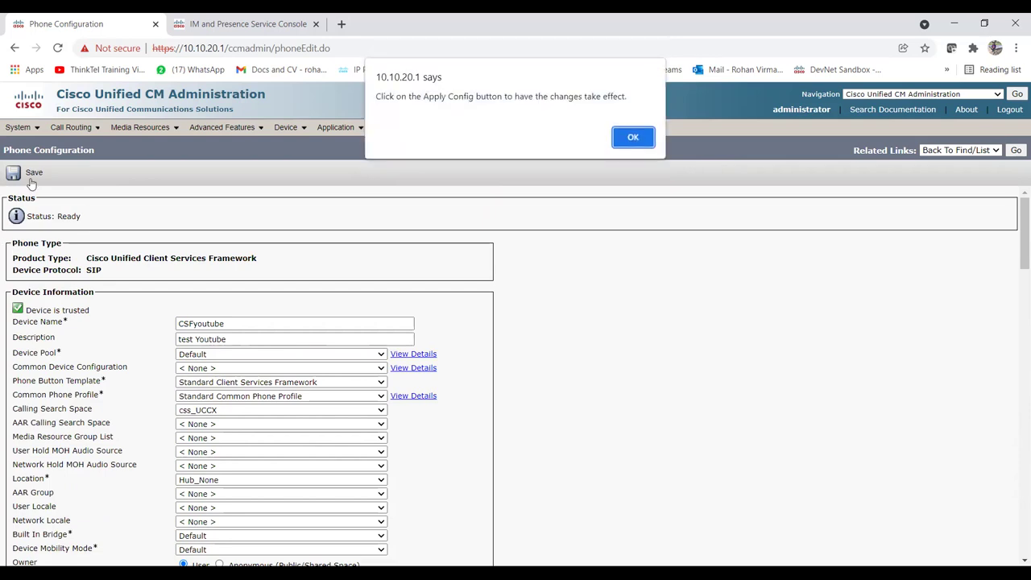
left_click(624, 140)
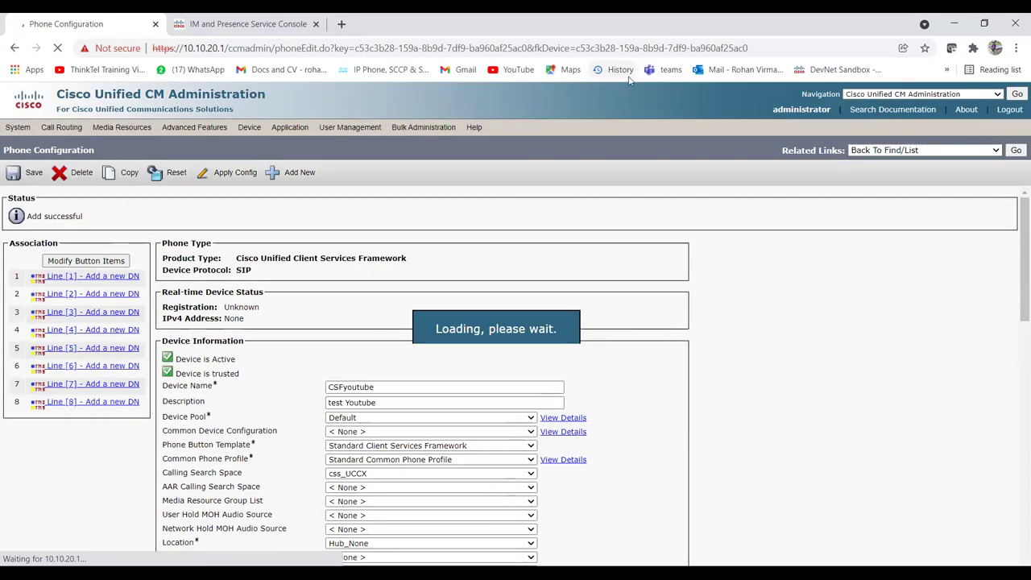
Open the configuration for adding a new directory number on Line [1] of the phone
scroll(400, 384, "down", 3)
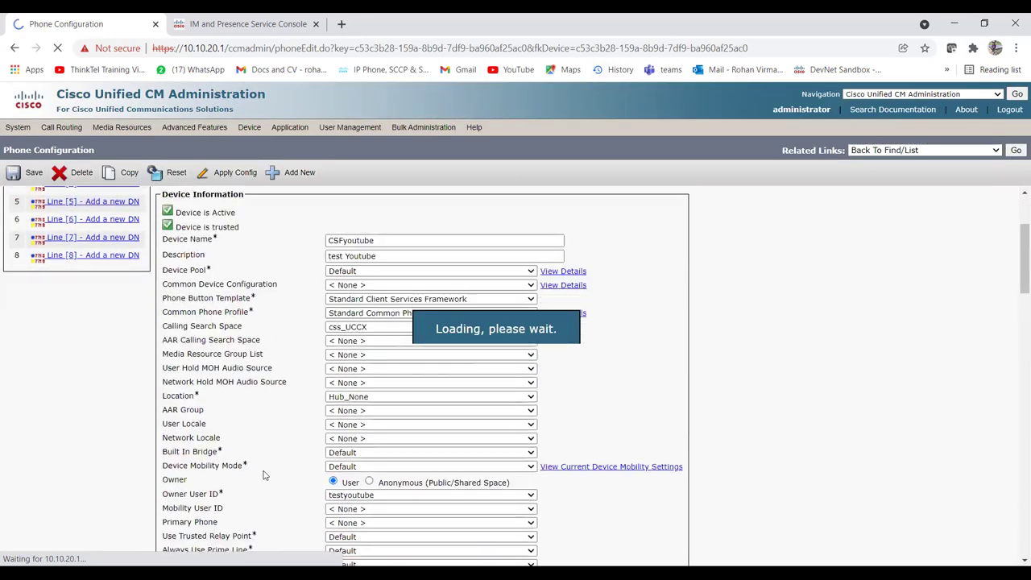
scroll(447, 402, "down", 15)
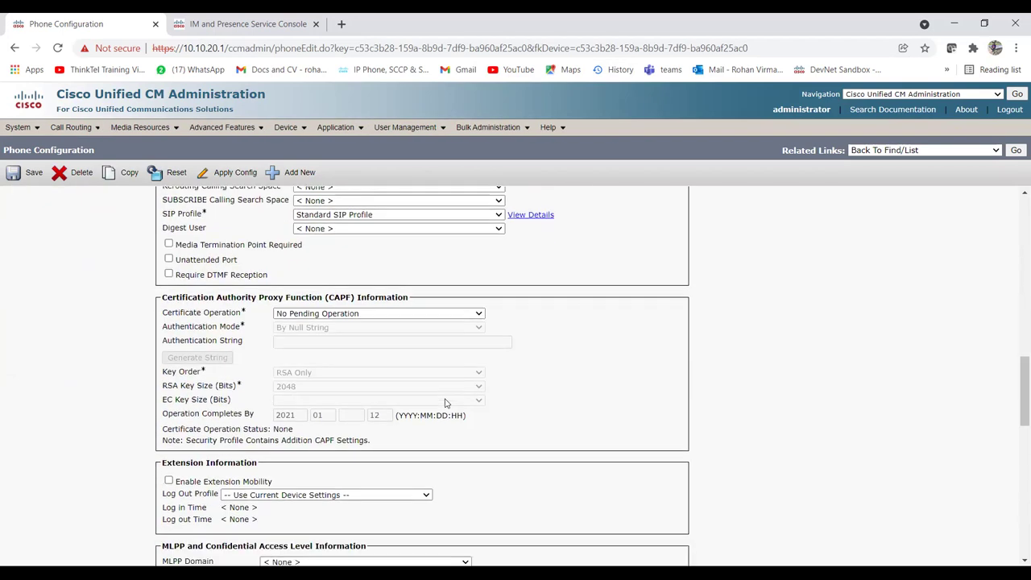
scroll(447, 403, "up", 20)
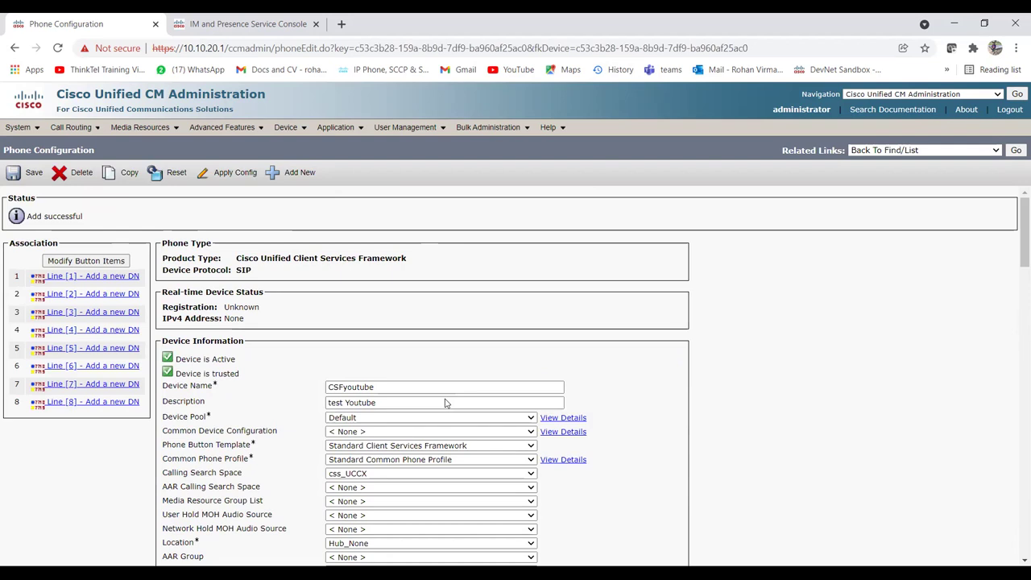
left_click(111, 277)
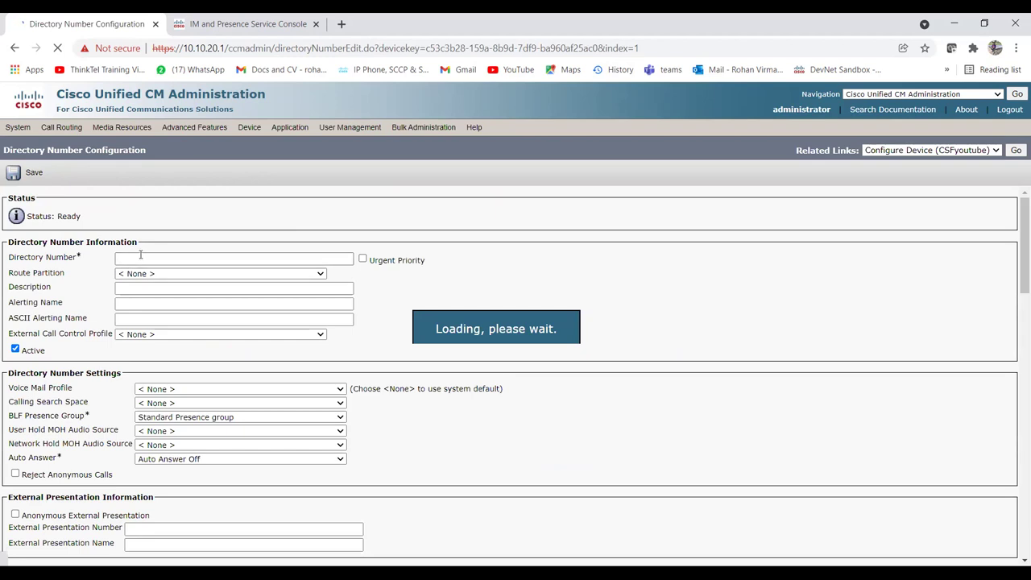
Enter the directory number for Line [1] and assign it to the UCCX Partition route partition
left_click(140, 256)
type("1")
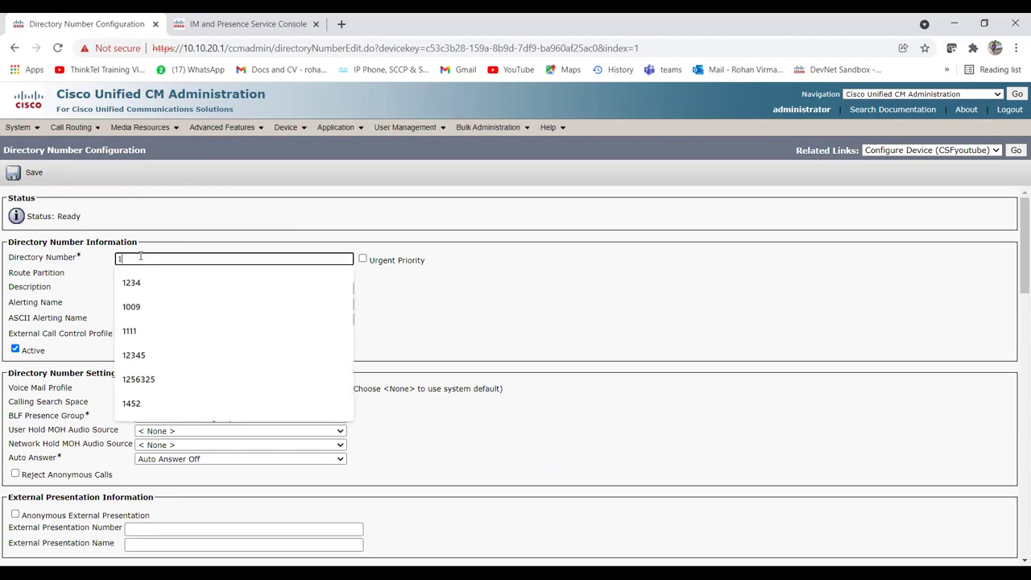
type("2365478")
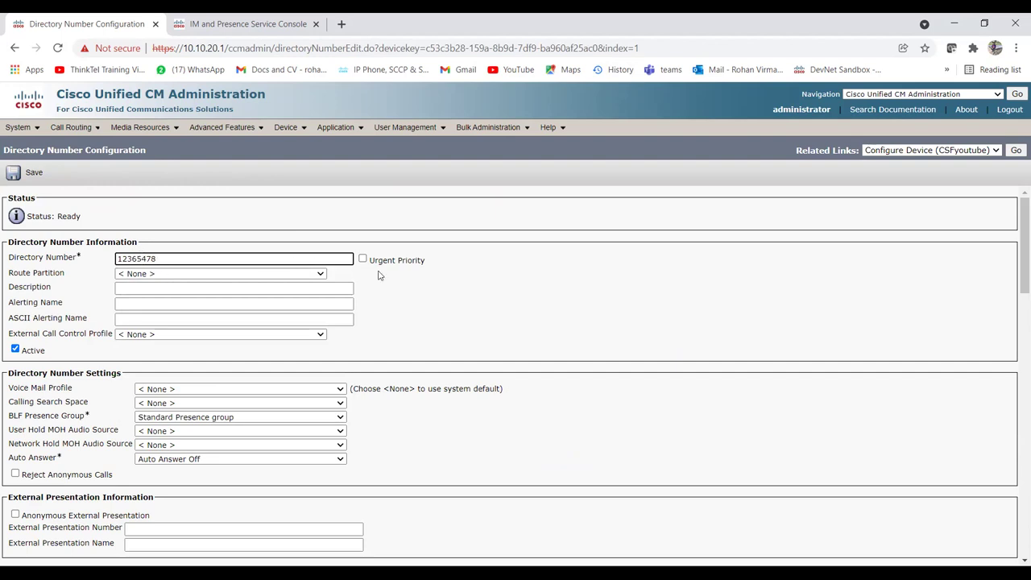
left_click(493, 296)
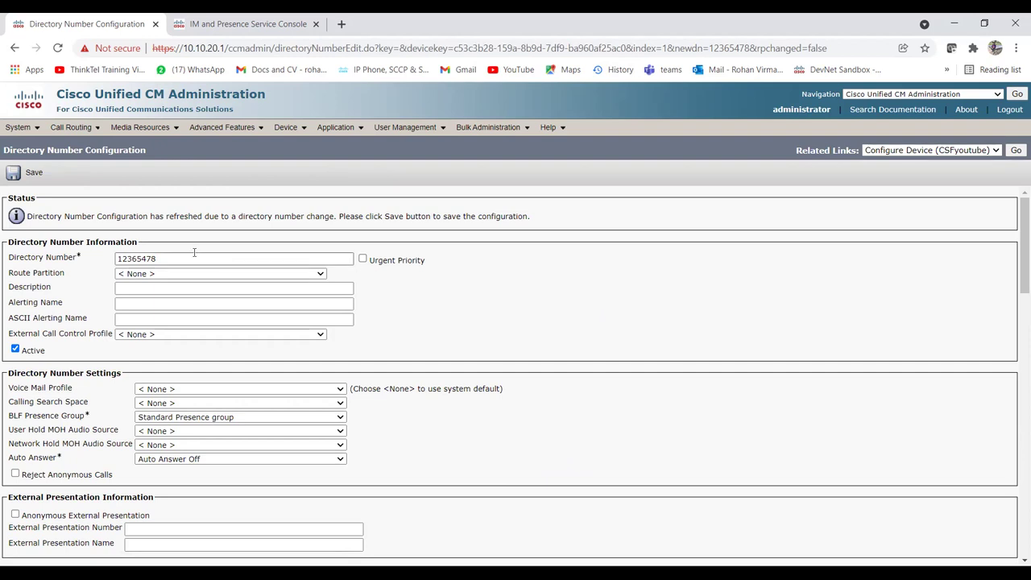
left_click(275, 278)
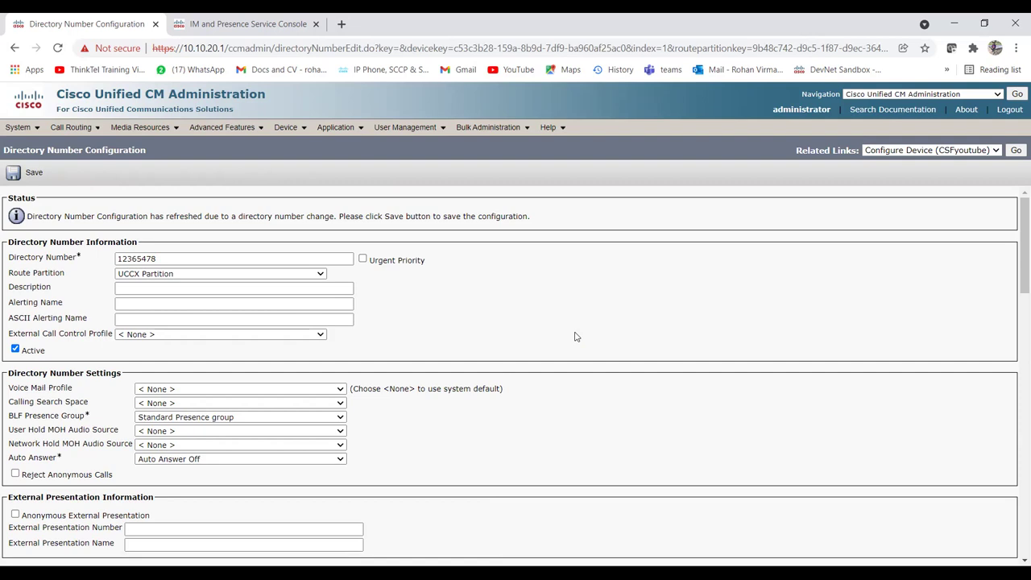
Set both the Description and the Alerting Name of the directory number to "test you tube"
left_click(132, 290)
type("test")
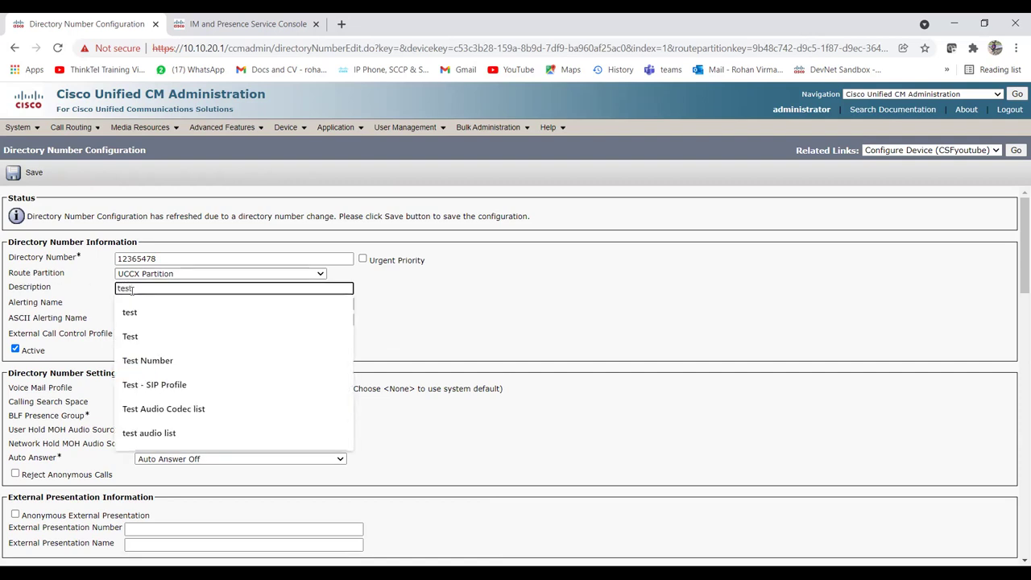
type(" you tube")
key("Tab")
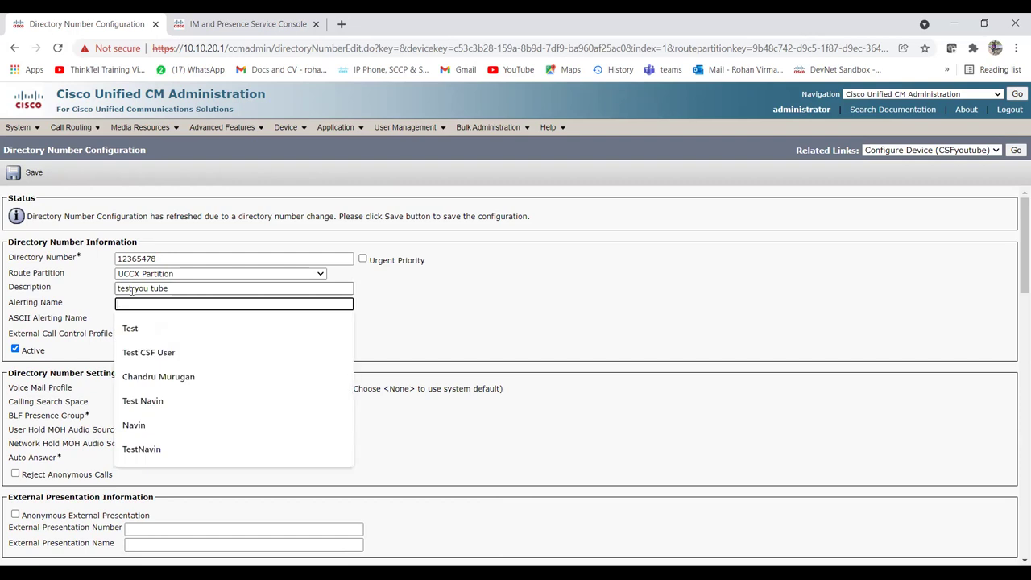
type("test you tune")
key("Tab")
key("Tab")
left_click(162, 303)
key("BackSpace")
type("b")
key("Tab")
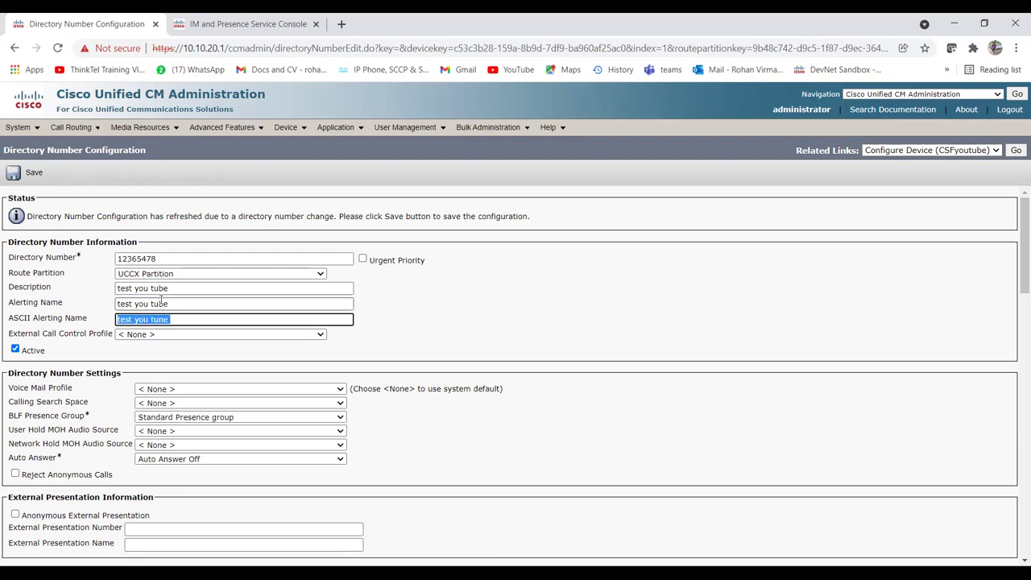
Correct the ASCII Alerting Name so that it reads "test you tube"
key("Left")
key("Right")
key("Right")
key("Right")
key("Right")
key("Right")
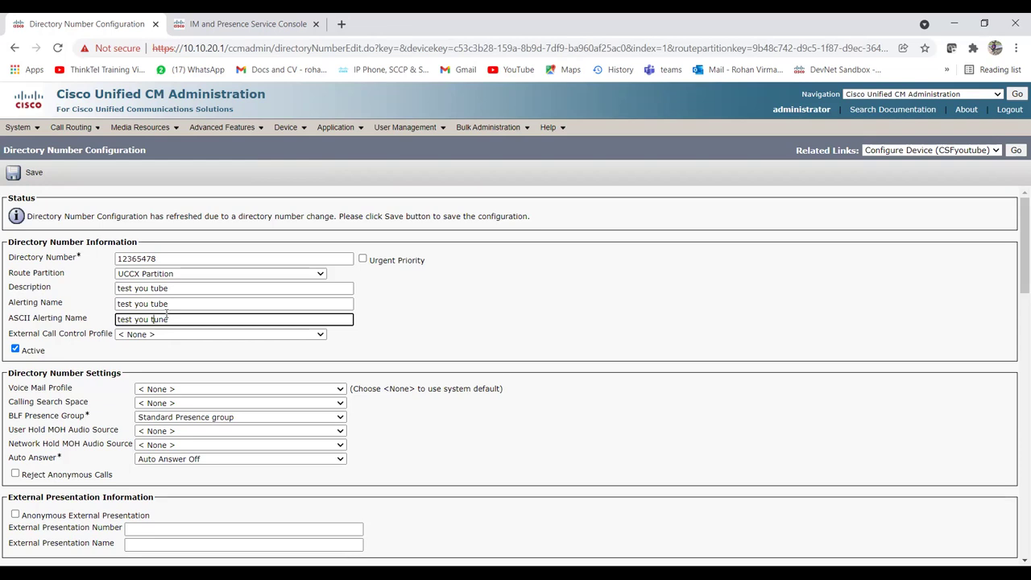
key("BackSpace")
type("b")
left_click(479, 331)
Select Default as the voice mail profile in the Directory Number Settings
scroll(478, 331, "down", 3)
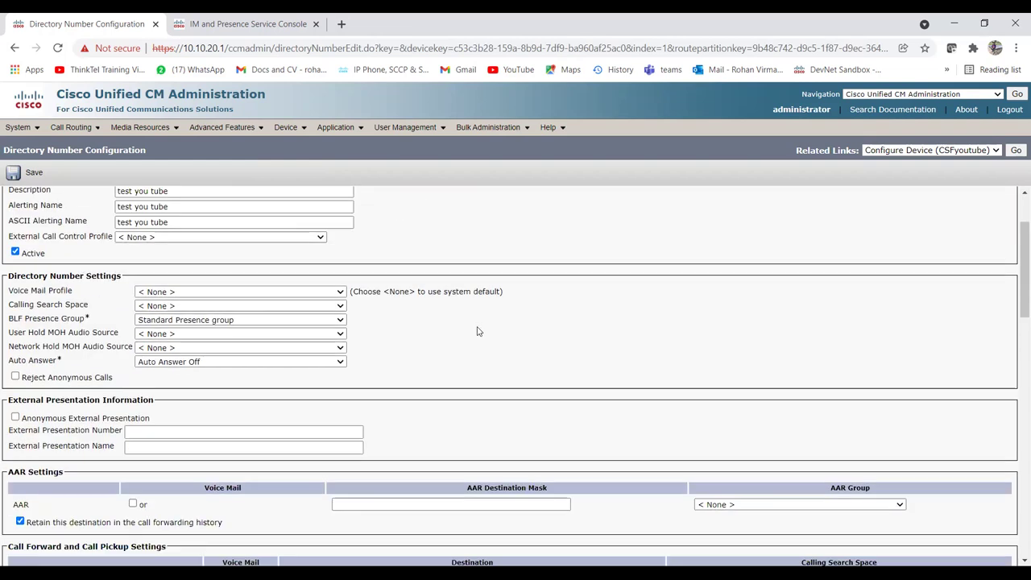
left_click_drag(81, 254, 14, 257)
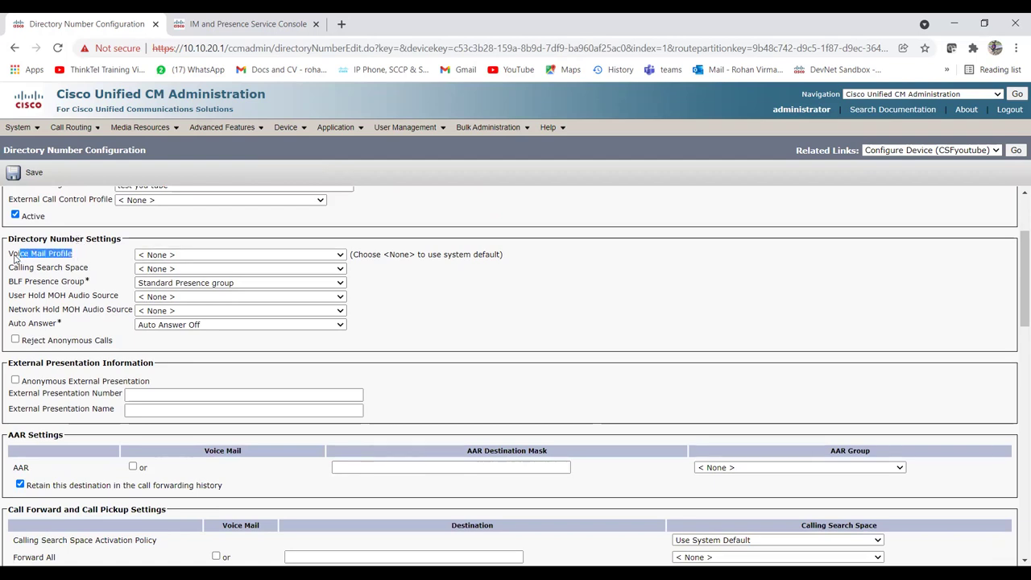
left_click(12, 256)
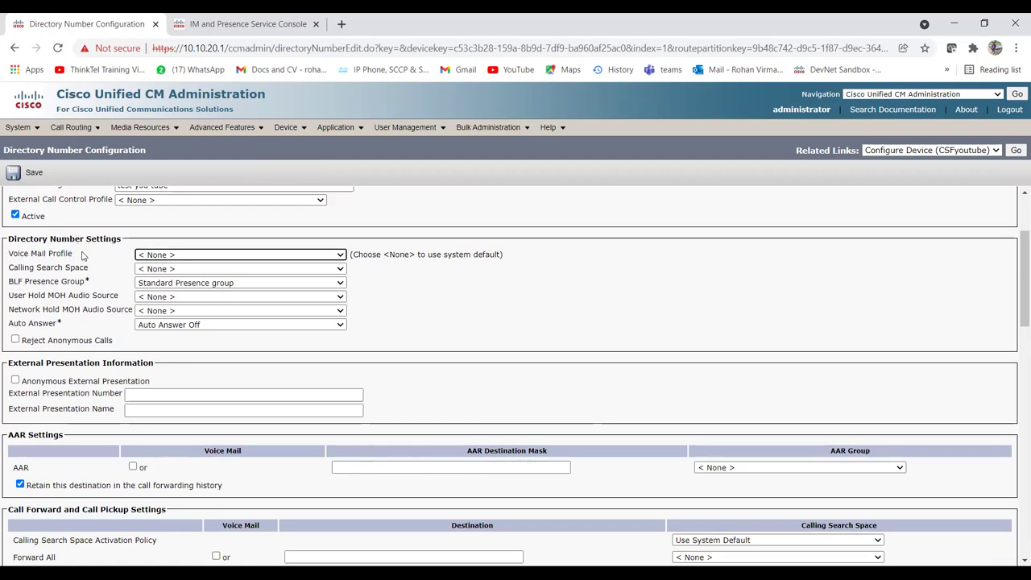
left_click(180, 279)
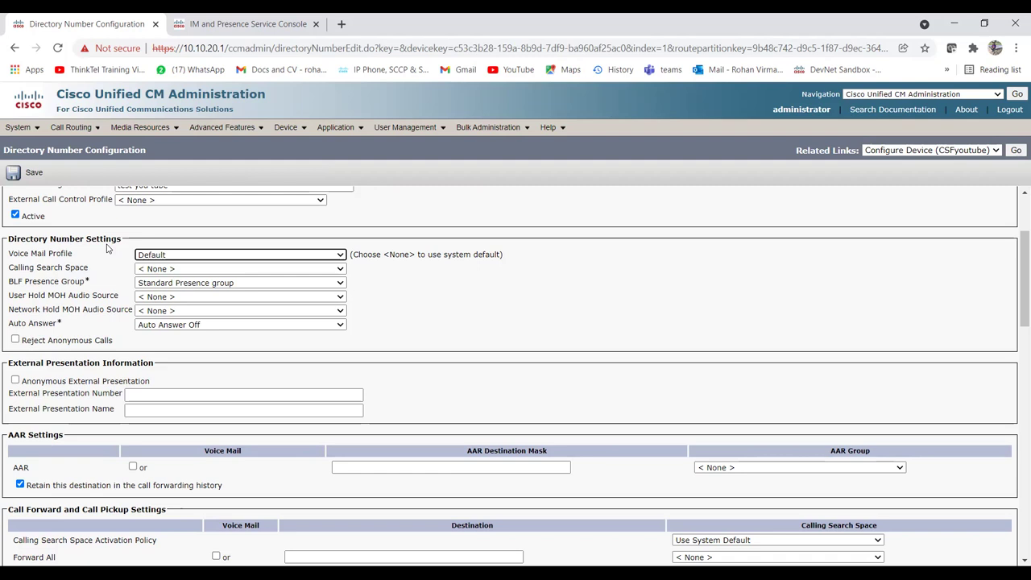
Select css_UCCX as the calling search space in the Directory Number Settings
scroll(233, 312, "up", 2)
scroll(232, 313, "down", 1)
scroll(233, 313, "down", 1)
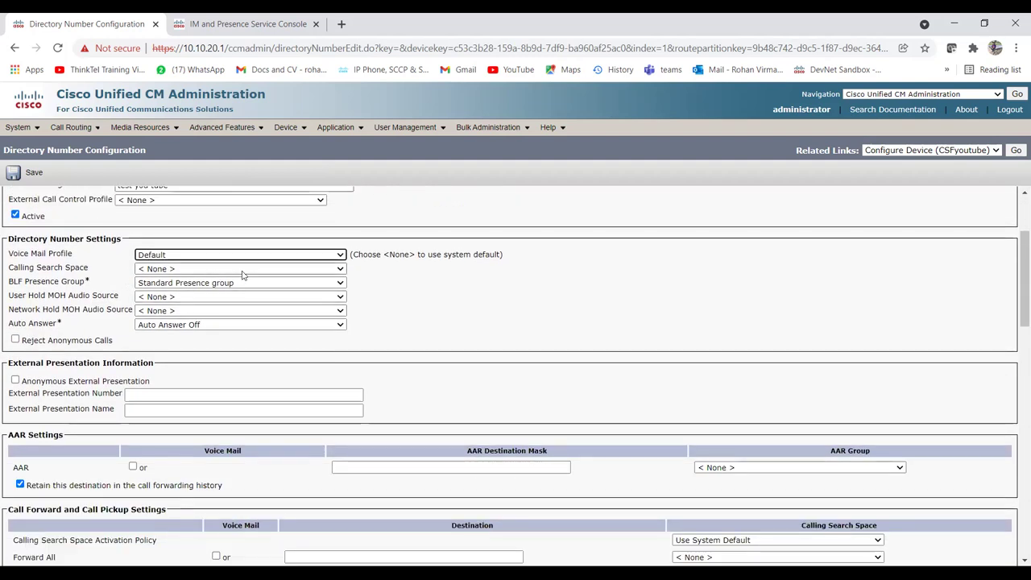
scroll(251, 273, "up", 2)
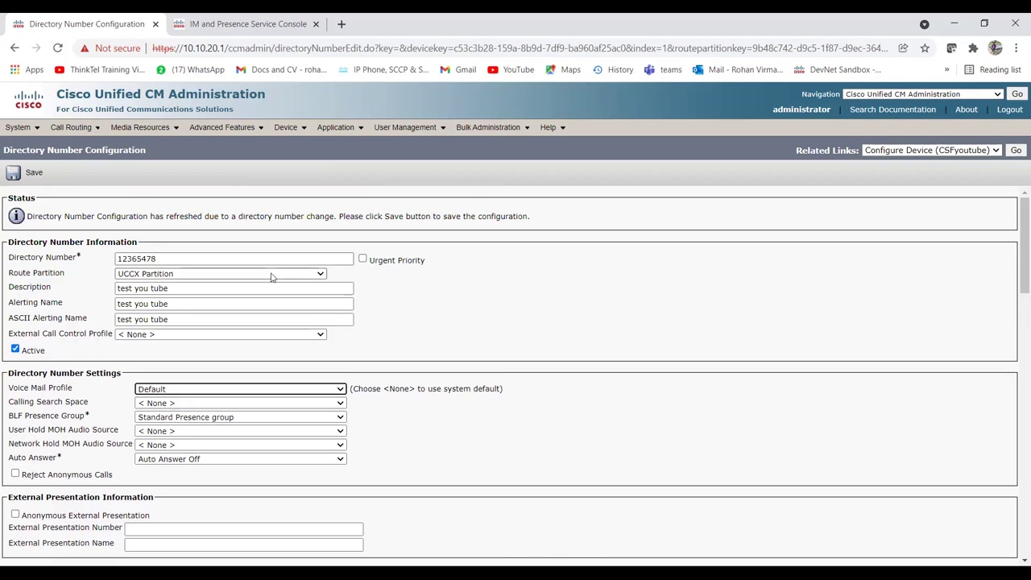
scroll(278, 269, "down", 2)
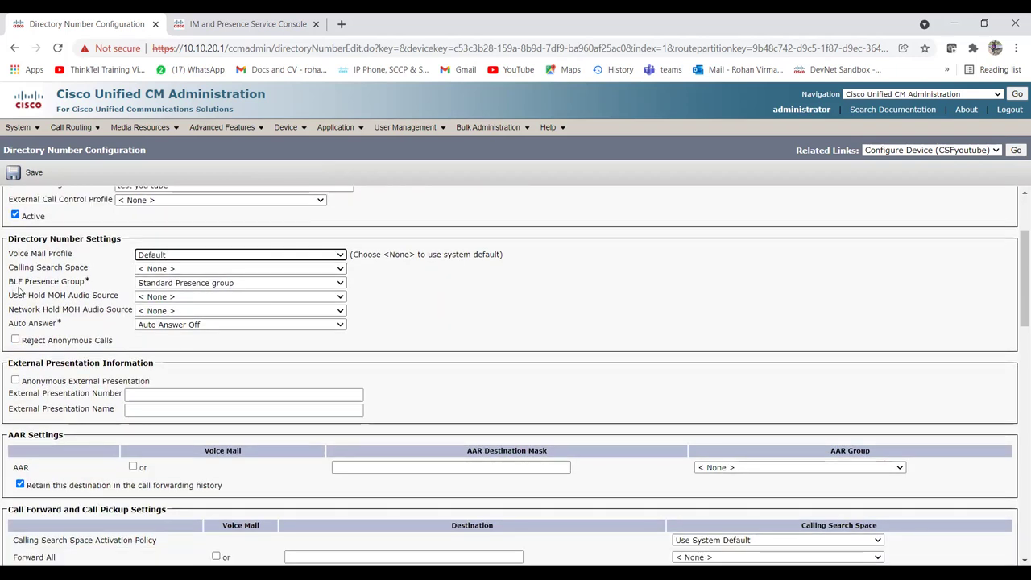
left_click_drag(102, 271, 35, 268)
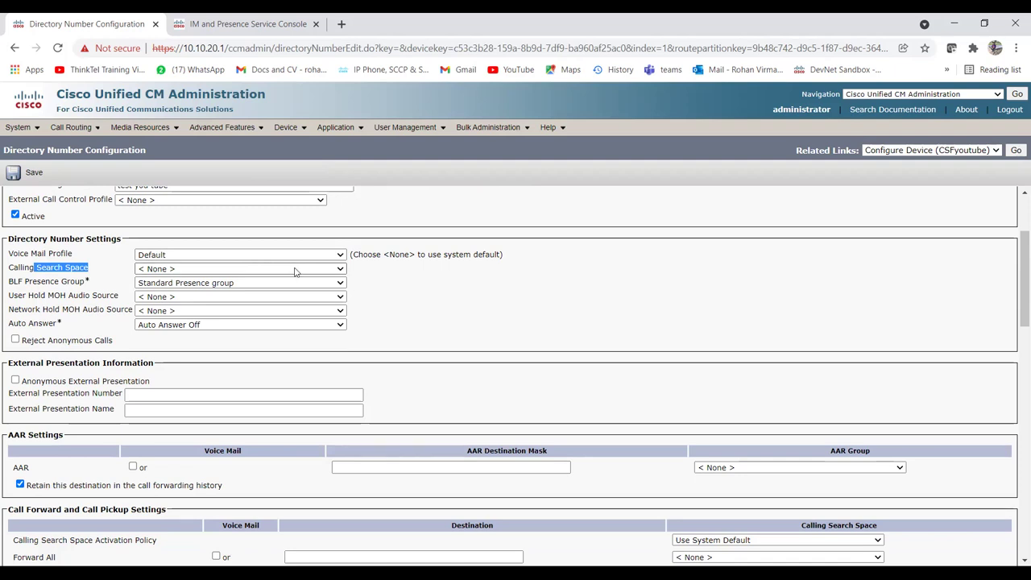
left_click(295, 271)
left_click(234, 297)
left_click(453, 287)
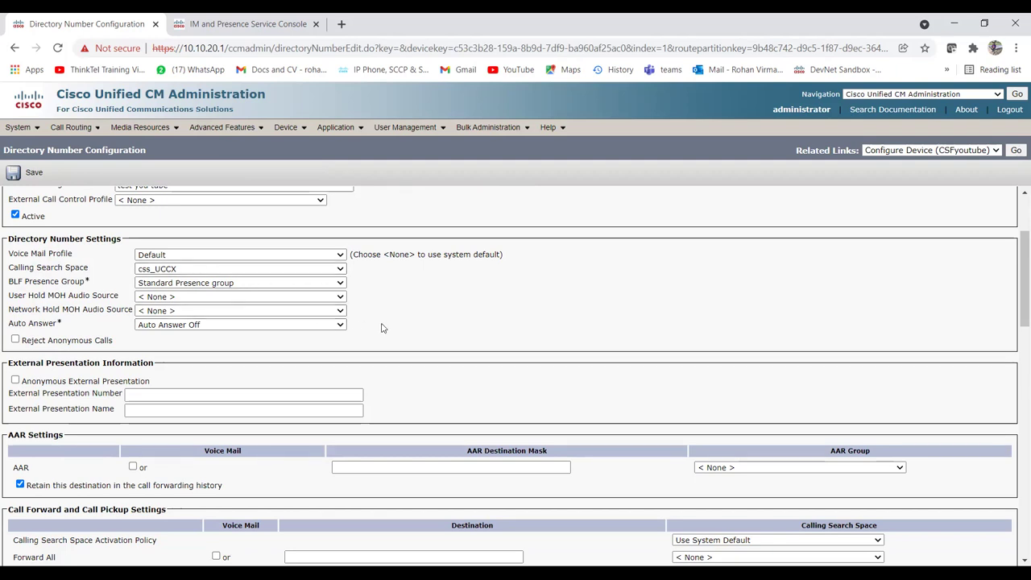
scroll(383, 328, "down", 5)
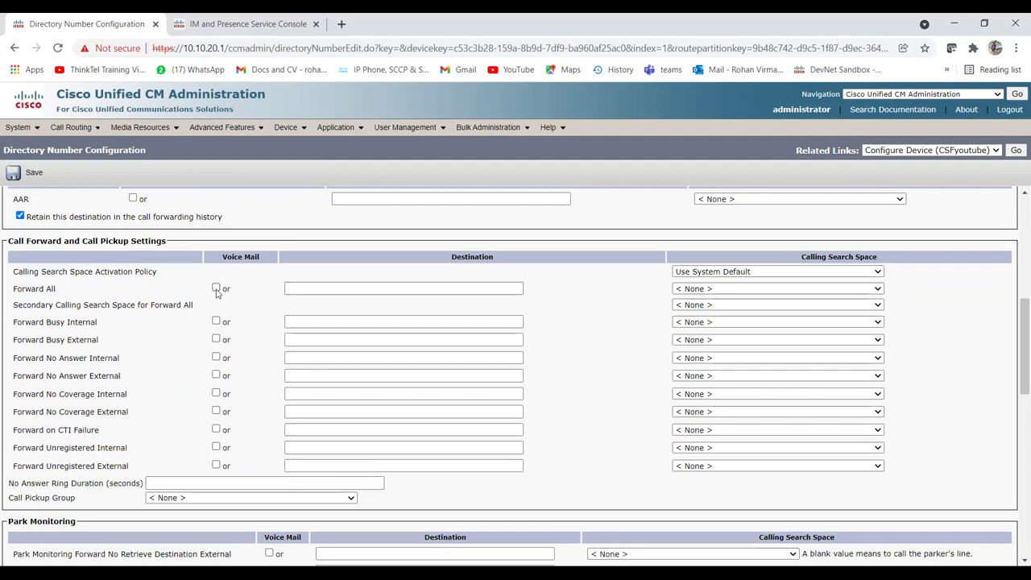
left_click(216, 290)
left_click(216, 290)
left_click(216, 321)
left_click(216, 339)
left_click(215, 321)
left_click(215, 339)
Enable voice mail for Forward All and select css_UCCX as its calling search space
left_click(216, 288)
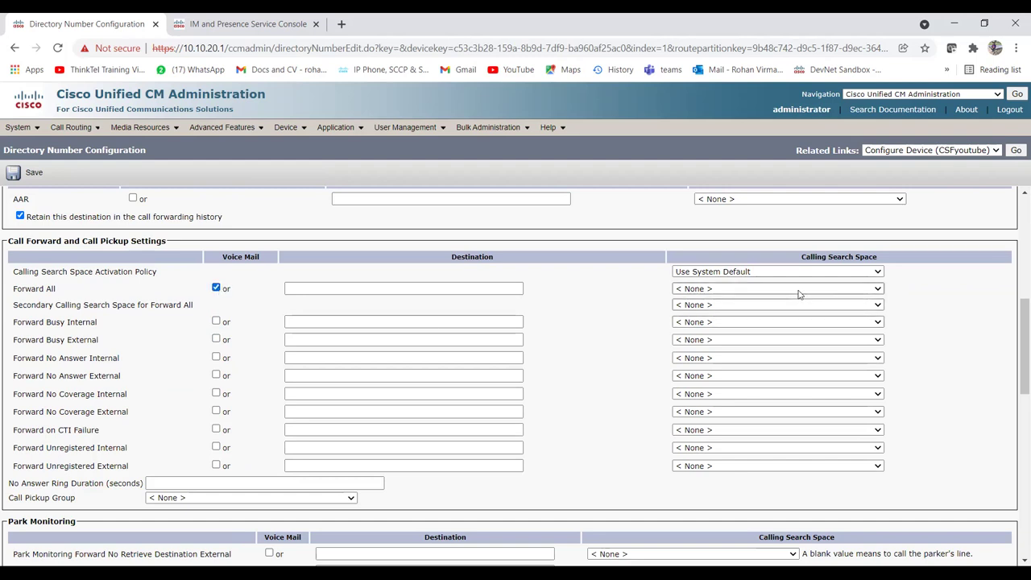
left_click(736, 289)
left_click(725, 313)
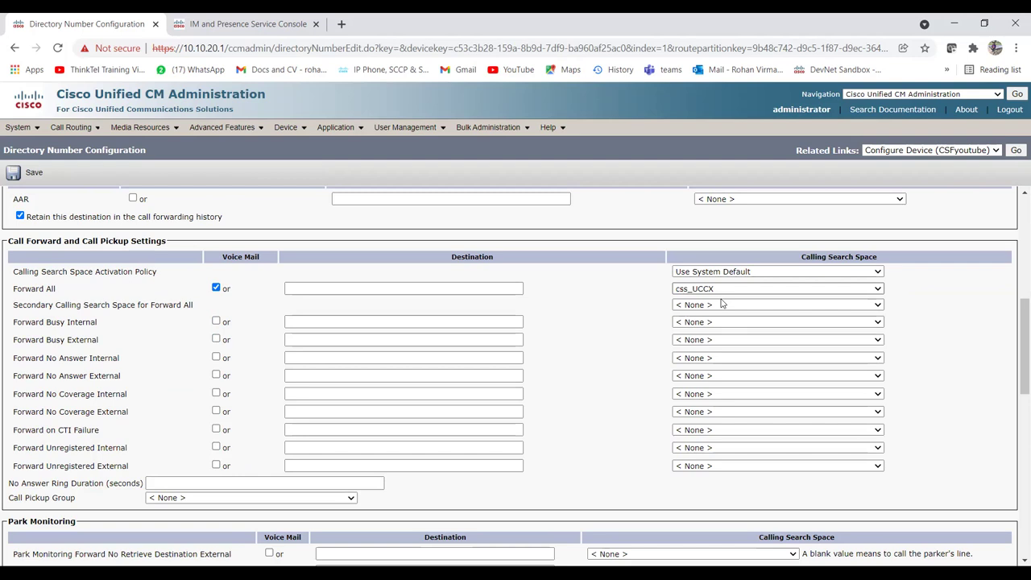
left_click(720, 306)
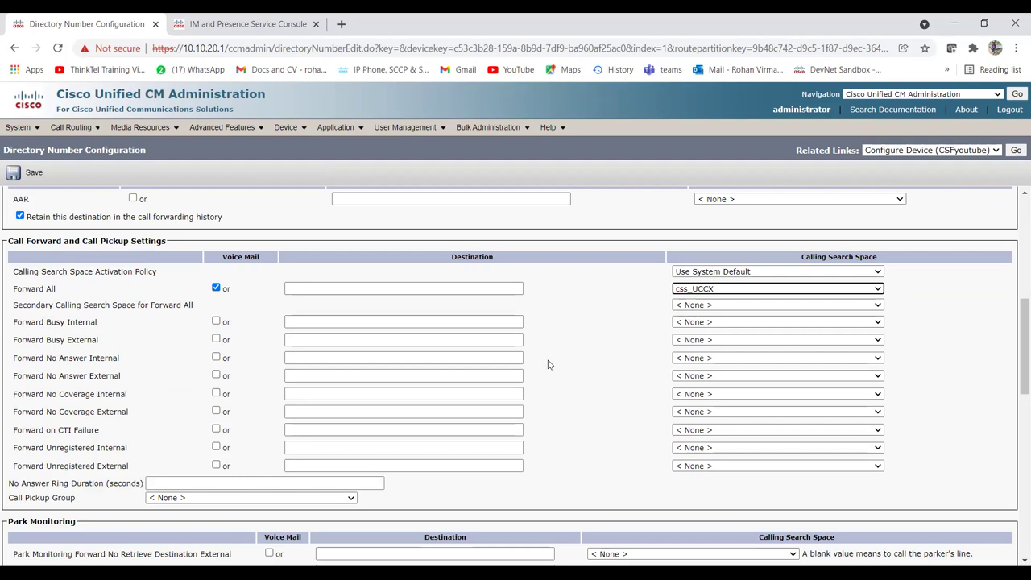
Set the Display and ASCII Display caller IDs for Line 1 on device CSFyoutube to "test you tube"
scroll(547, 365, "down", 2)
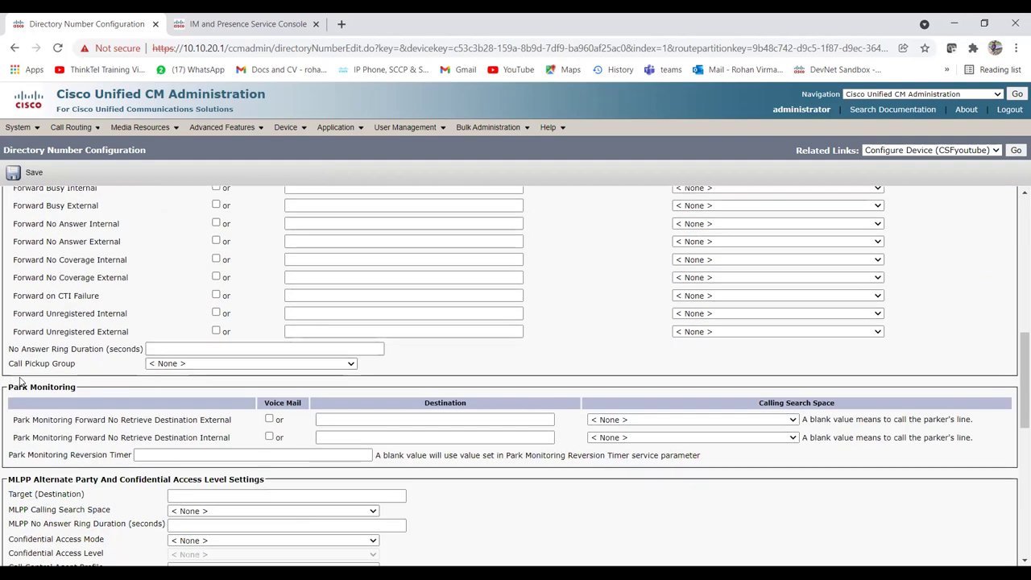
scroll(32, 391, "down", 3)
scroll(50, 405, "down", 2)
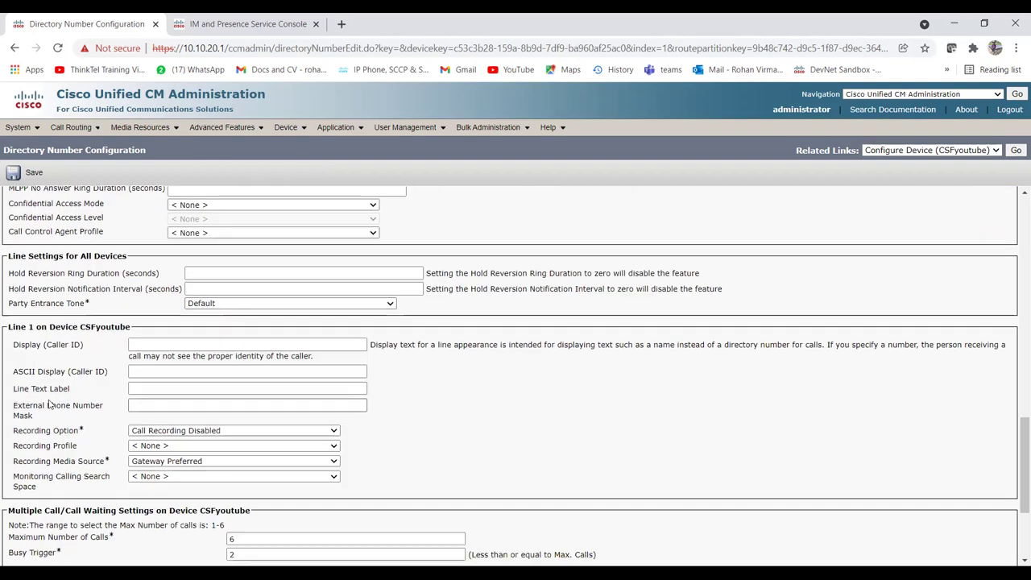
left_click(153, 343)
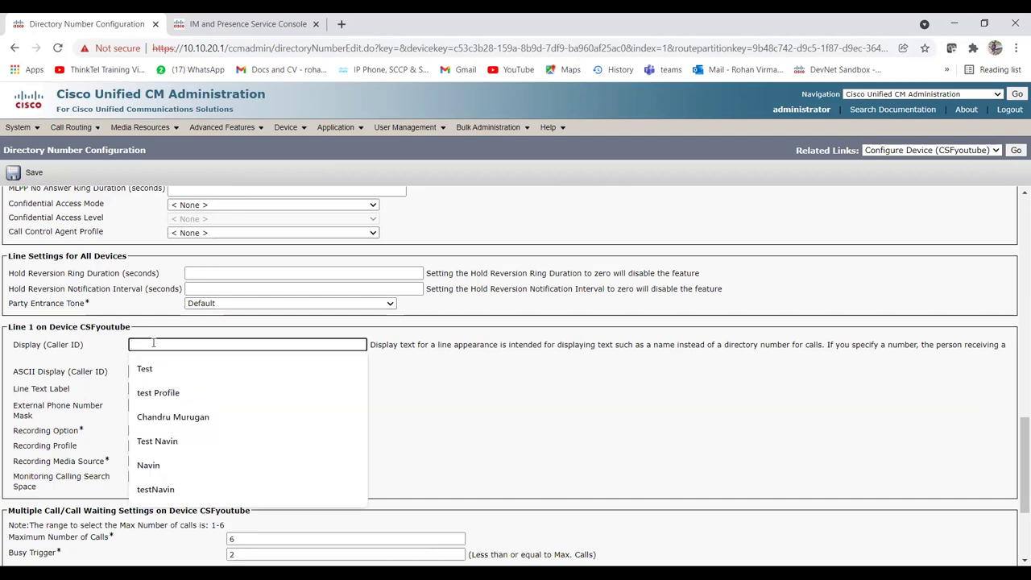
type("test you tube")
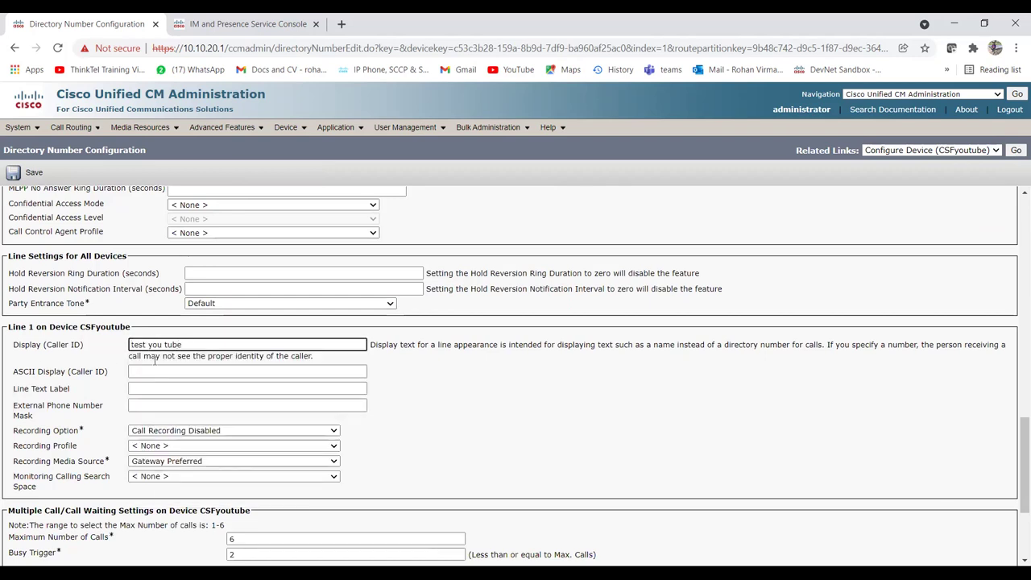
left_click(151, 371)
left_click(164, 385)
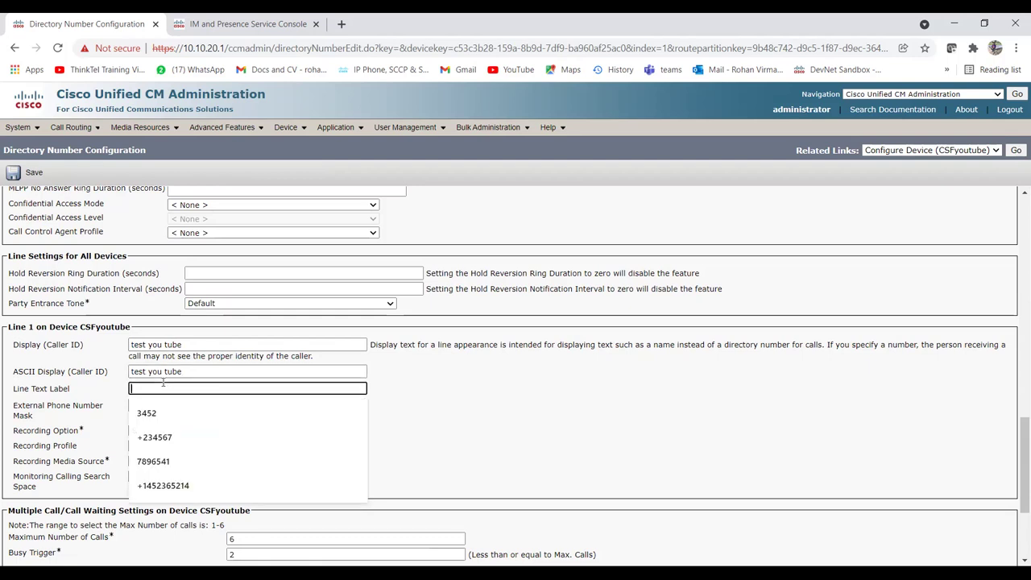
Set the External Phone Number Mask for Line 1 on device CSFyoutube to +14XXXXXXXX
scroll(163, 383, "down", 3)
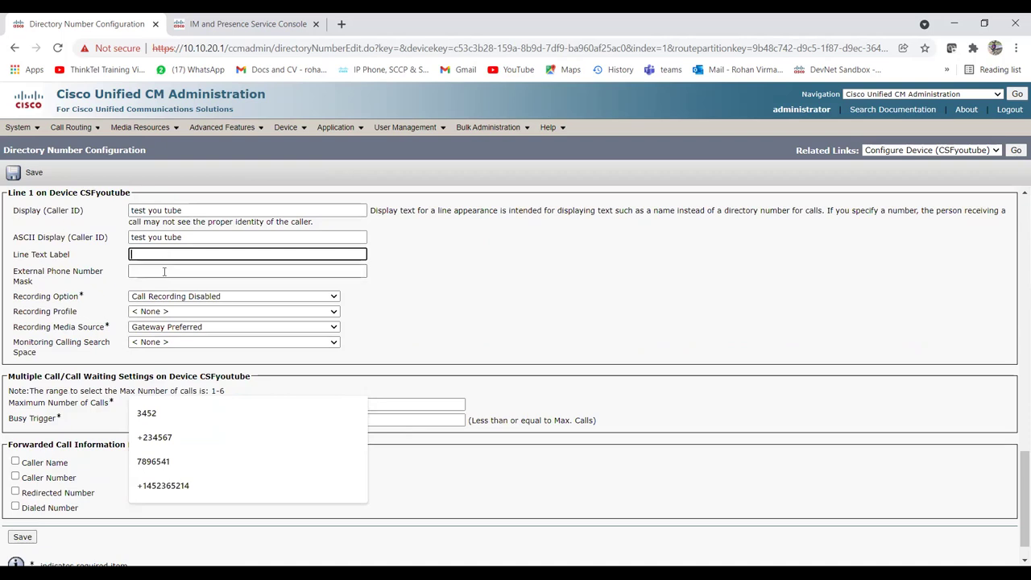
left_click(164, 272)
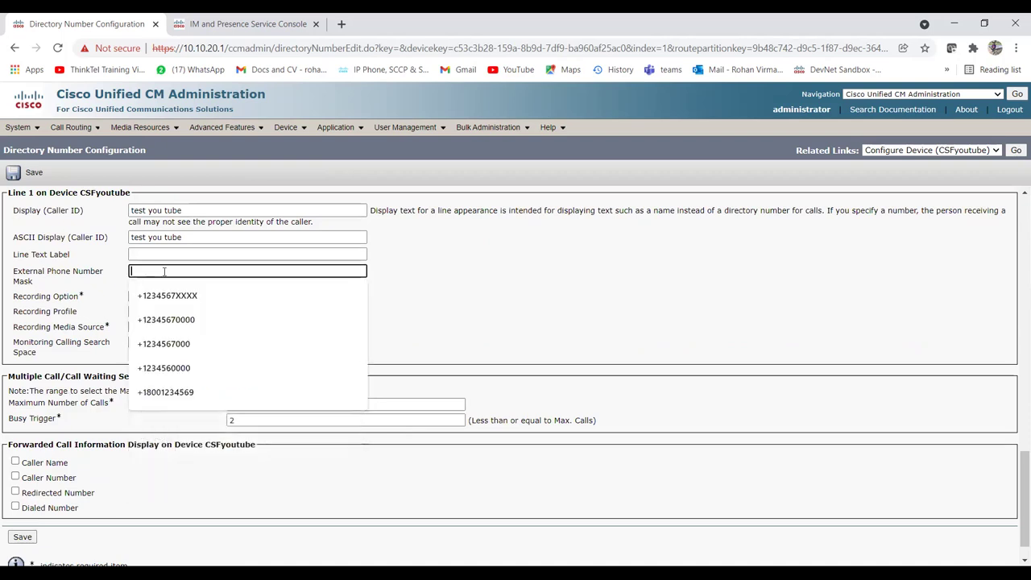
left_click(418, 273)
left_click(357, 272)
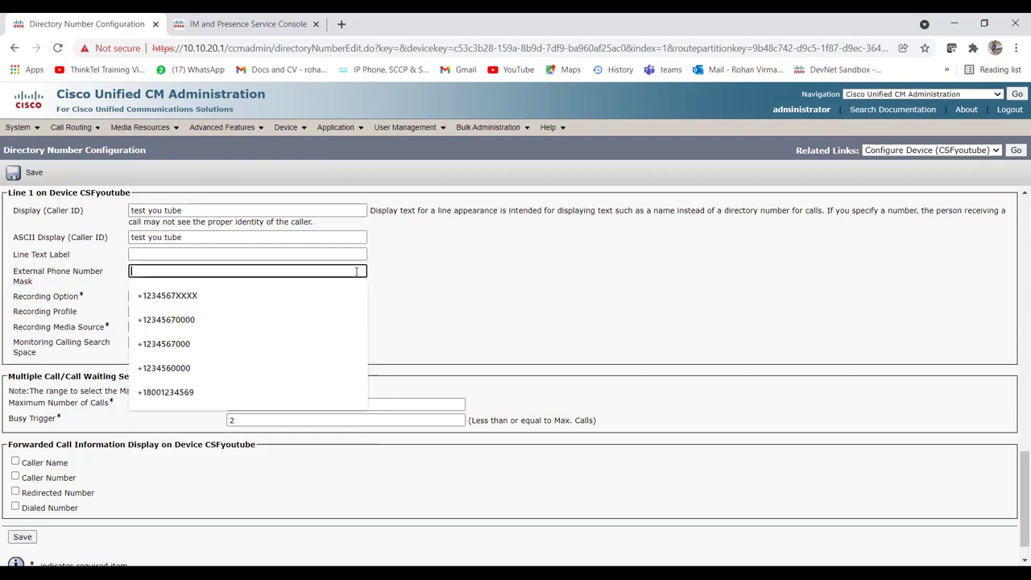
scroll(357, 271, "up", 15)
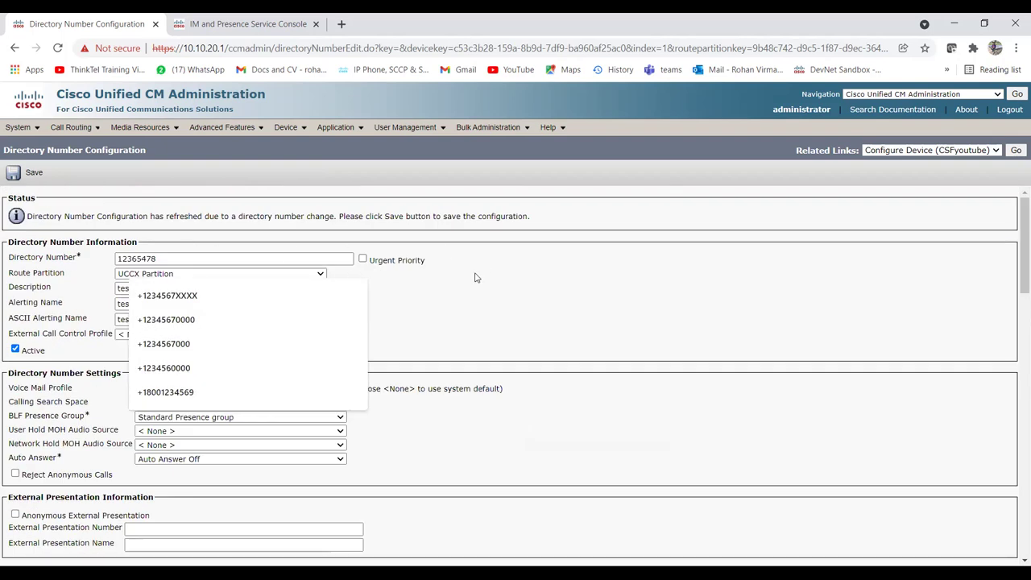
scroll(475, 277, "down", 15)
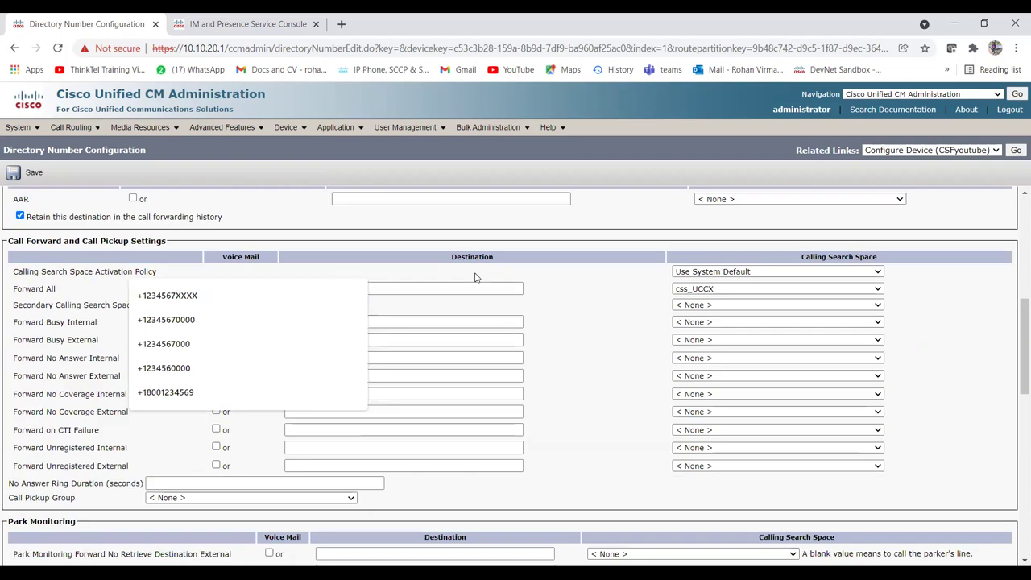
scroll(553, 306, "down", 5)
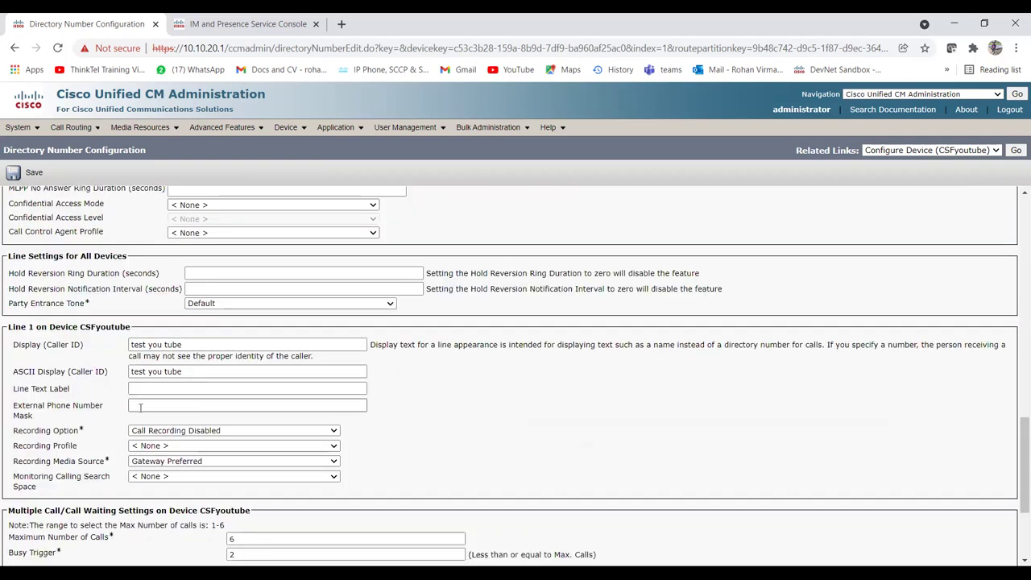
left_click(140, 408)
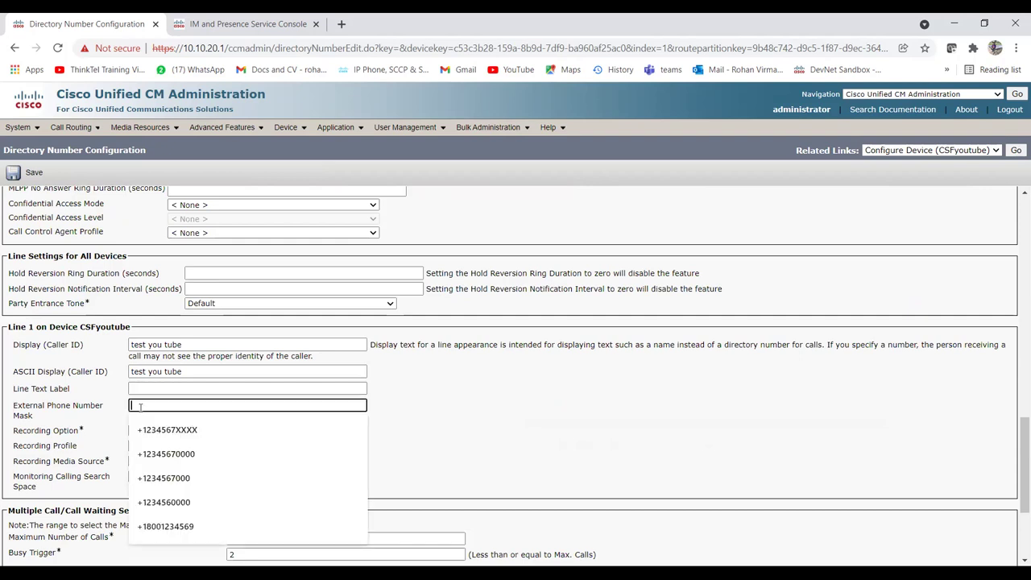
type("+14")
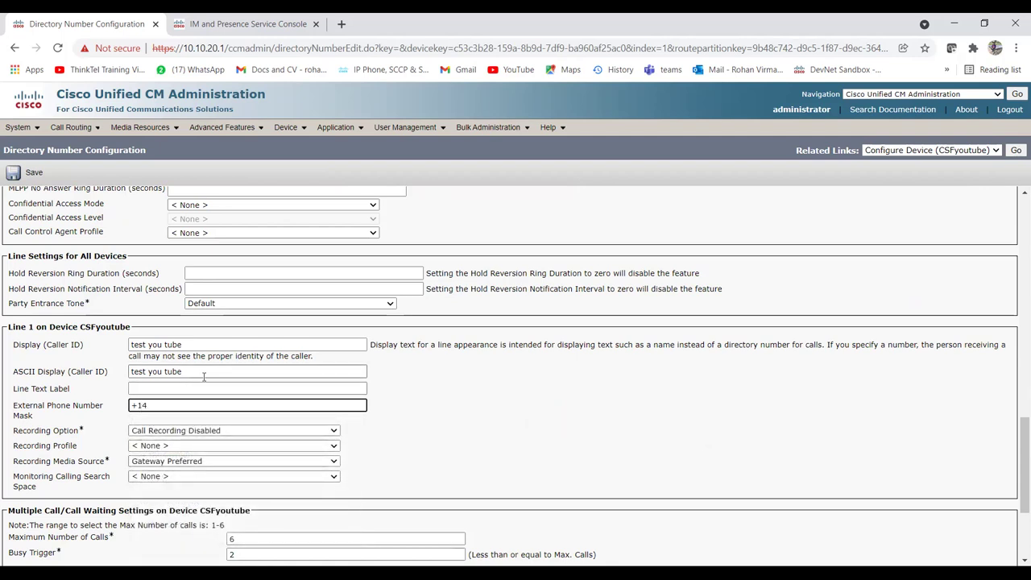
type("XXXXXXXX")
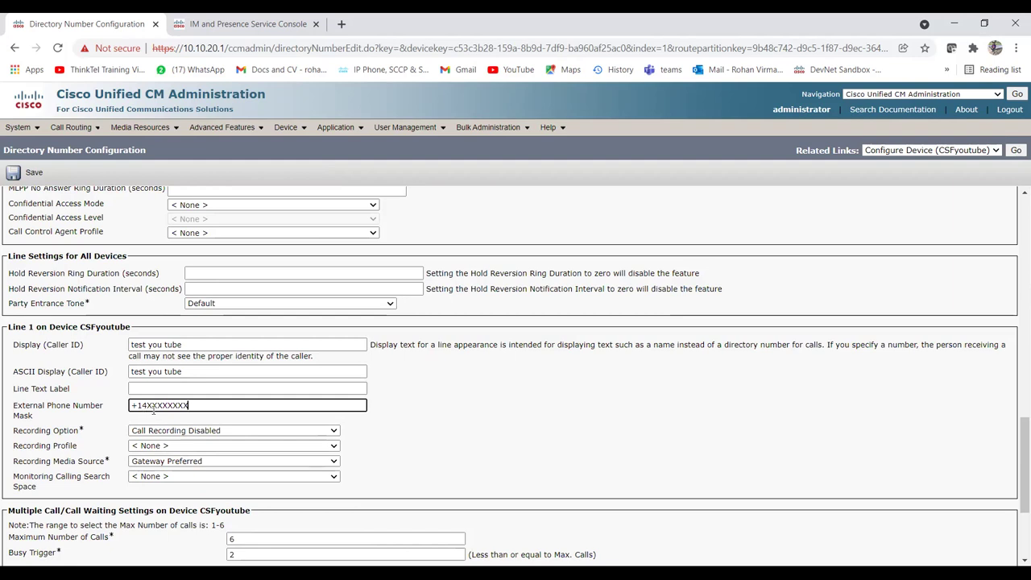
Replace the X placeholders after +14 in the External Phone Number Mask with the line's directory number and save the directory number configuration
key("BackSpace")
key("BackSpace")
key("BackSpace")
key("BackSpace")
key("BackSpace")
key("BackSpace")
key("BackSpace")
key("BackSpace")
type("12365478")
left_click(397, 414)
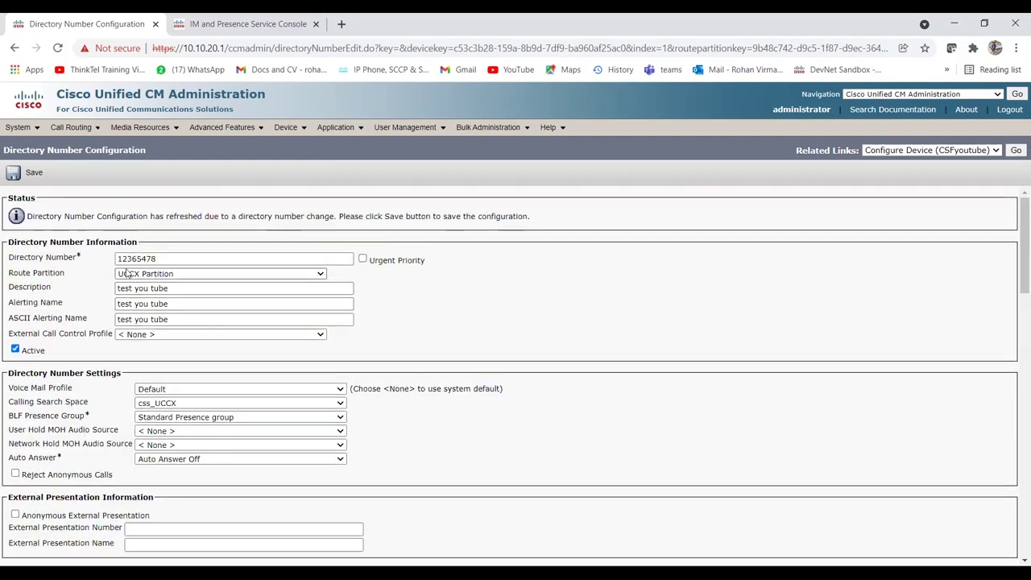
scroll(163, 312, "down", 20)
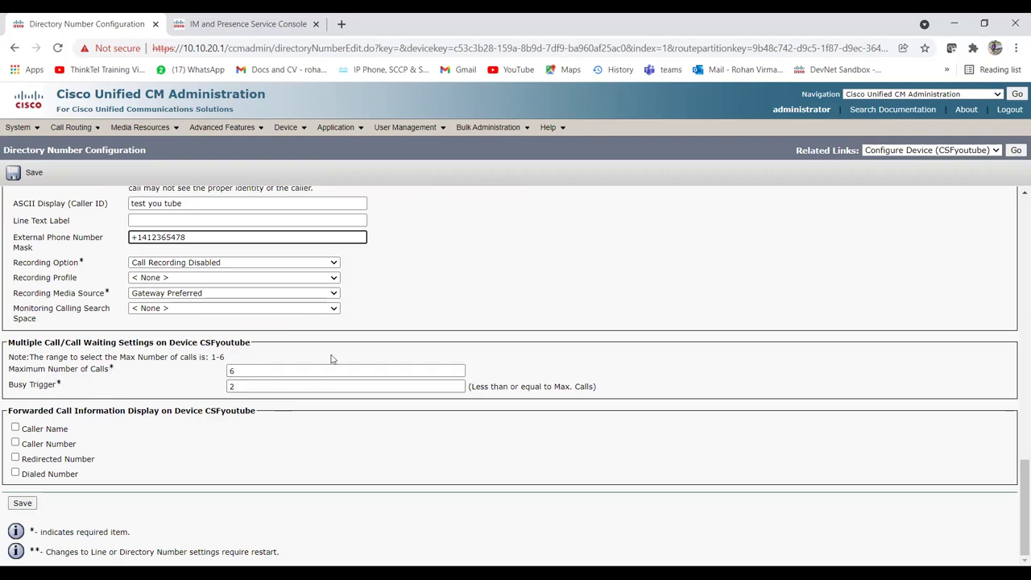
left_click(24, 503)
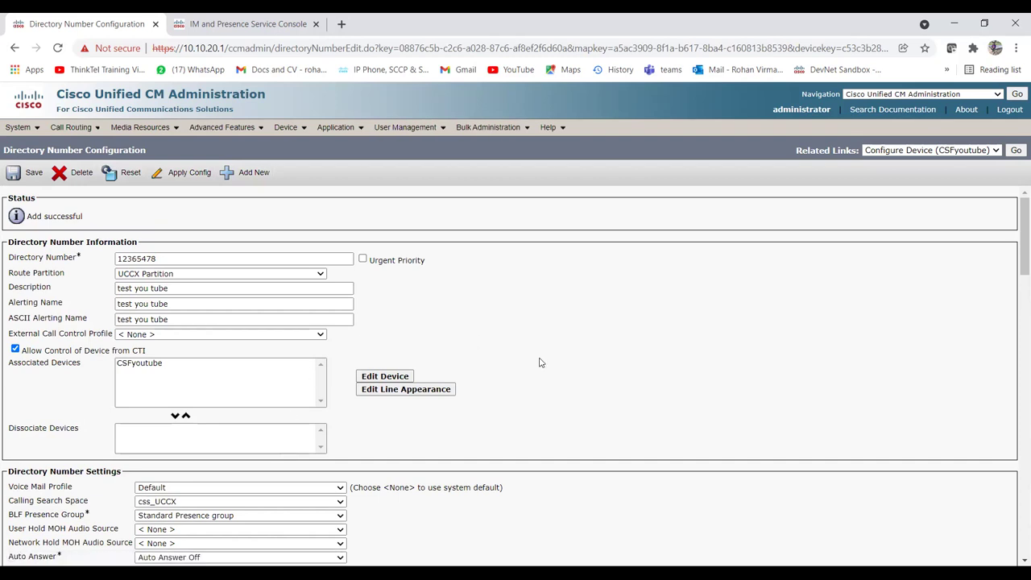
Associate the end user testyoutube with the new line on device CSFyoutube
scroll(587, 351, "down", 10)
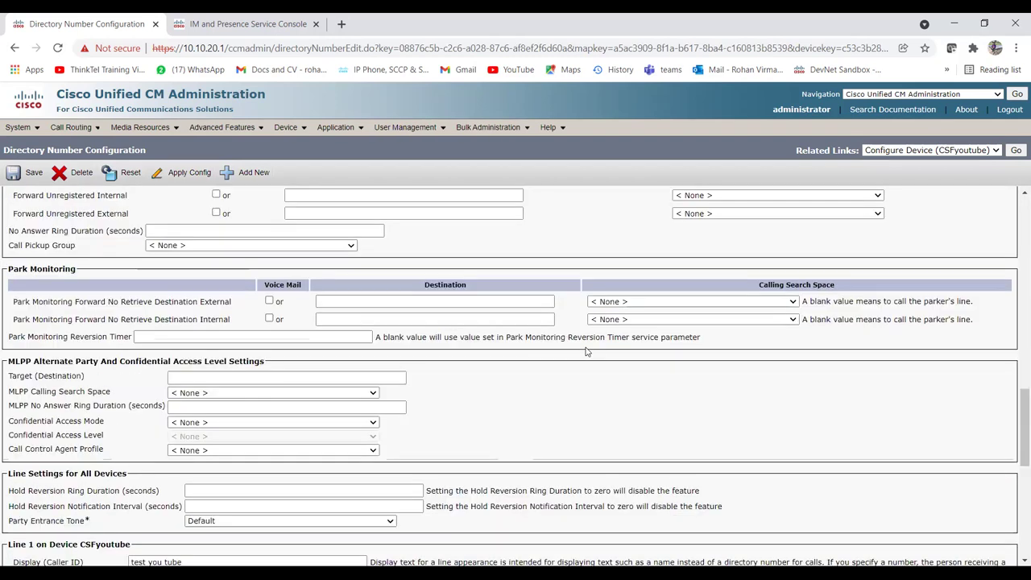
scroll(587, 351, "down", 10)
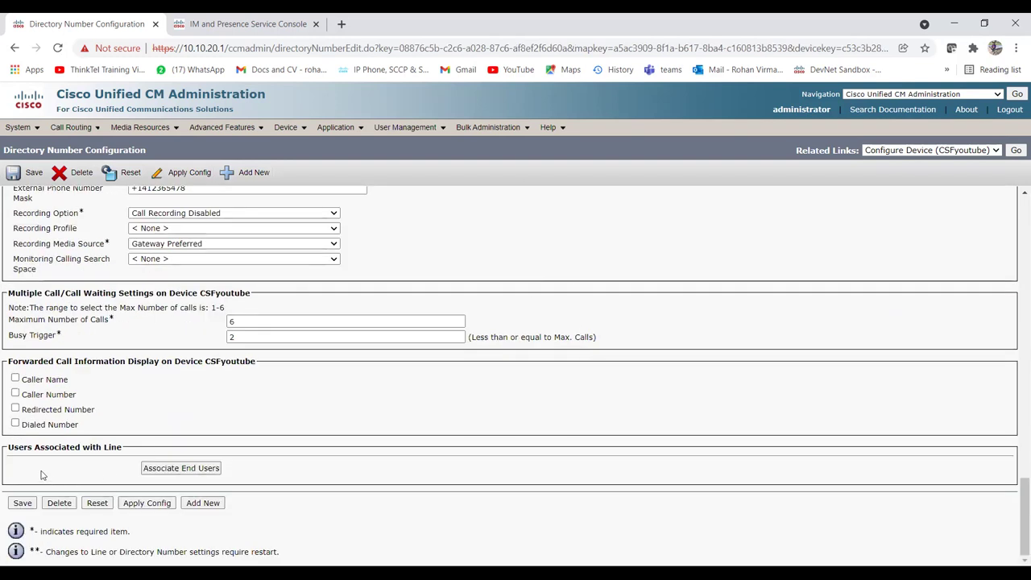
left_click_drag(13, 447, 125, 448)
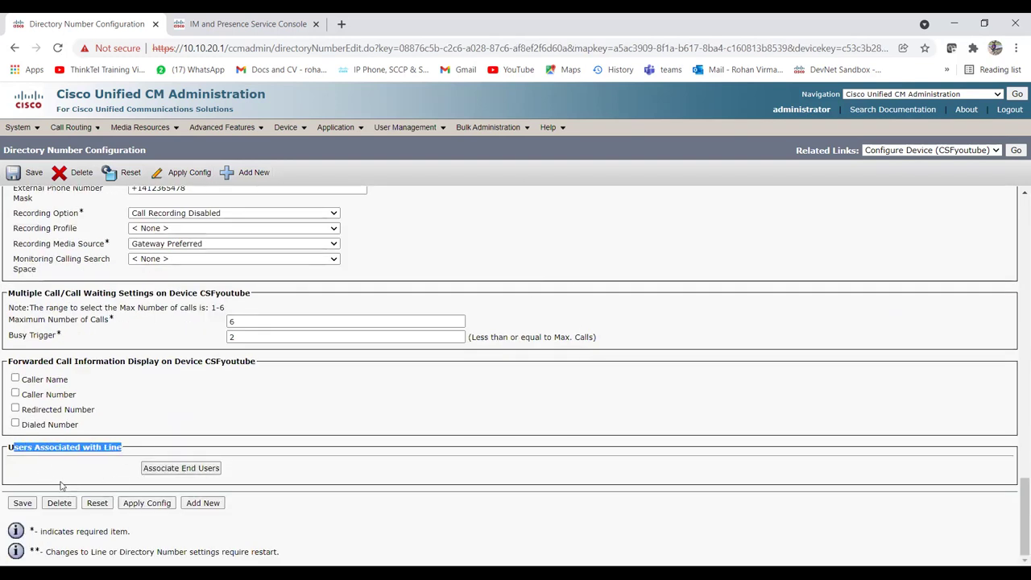
left_click(331, 470)
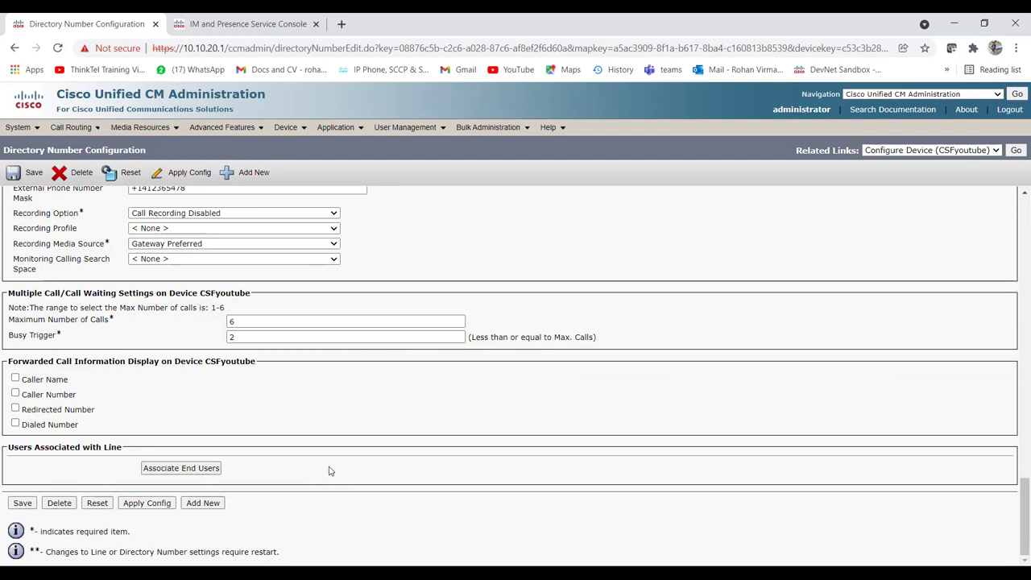
left_click(156, 475)
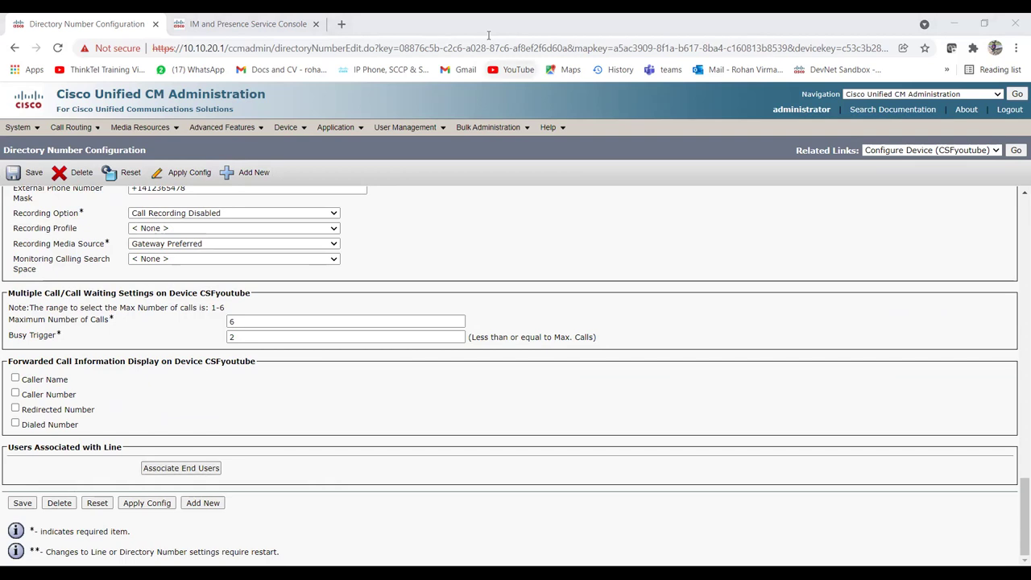
left_click(143, 410)
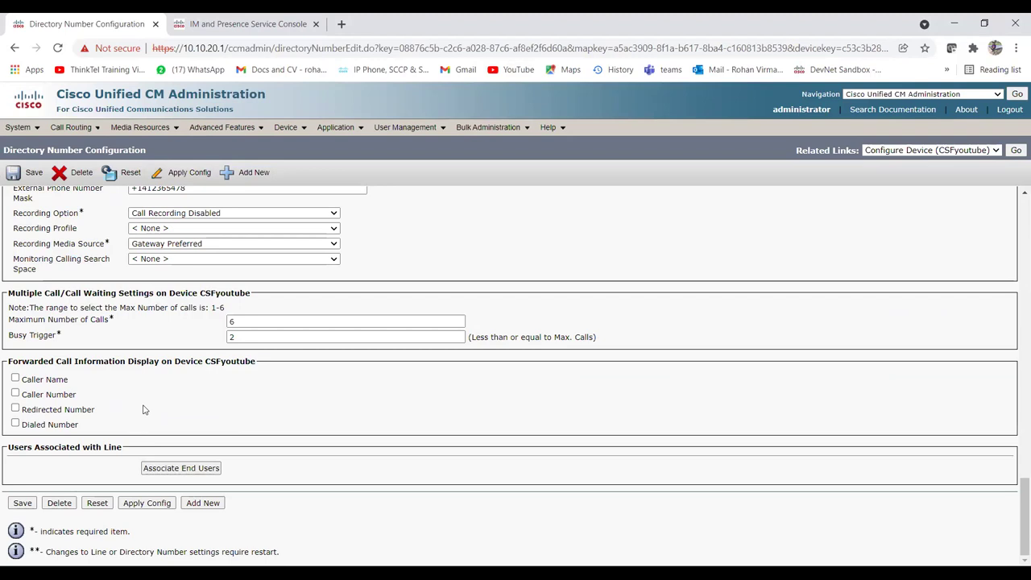
left_click(378, 206)
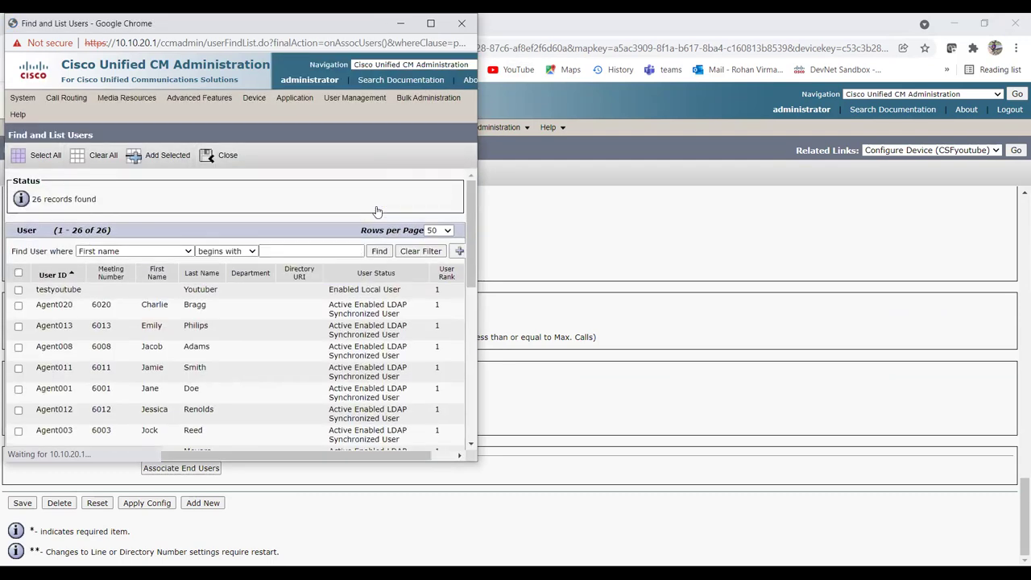
scroll(188, 341, "down", 5)
scroll(188, 341, "up", 6)
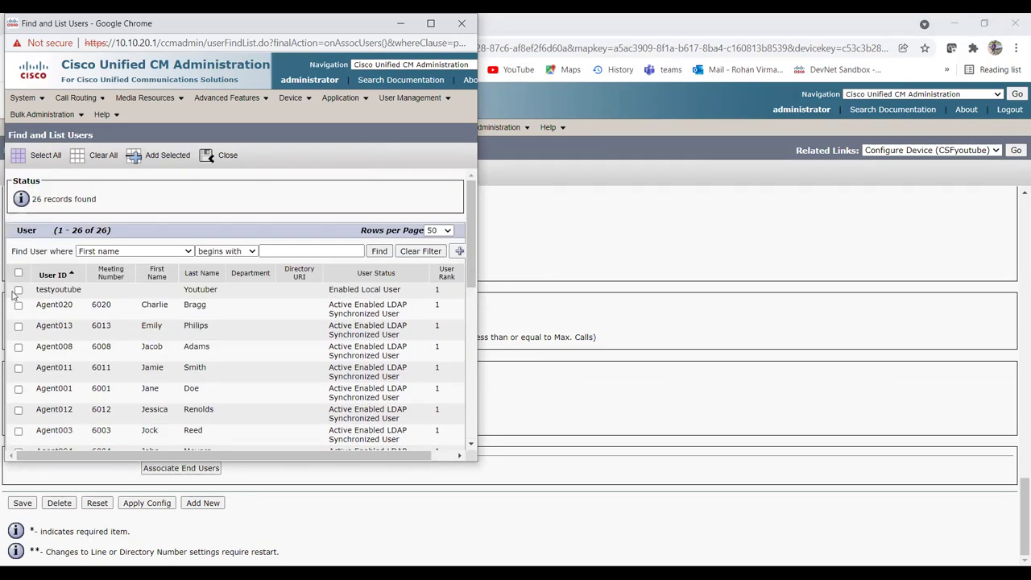
scroll(209, 378, "down", 4)
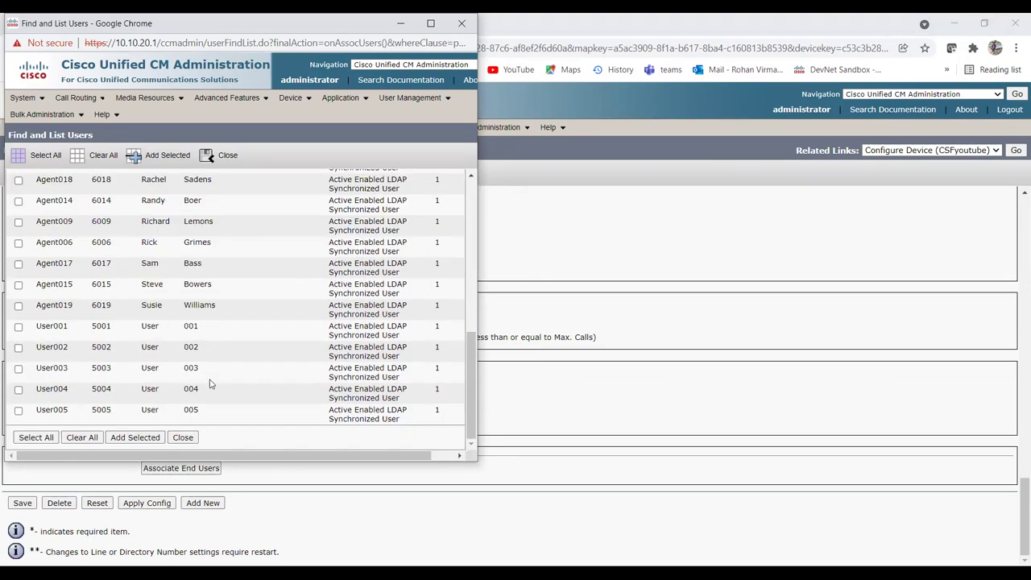
left_click(126, 439)
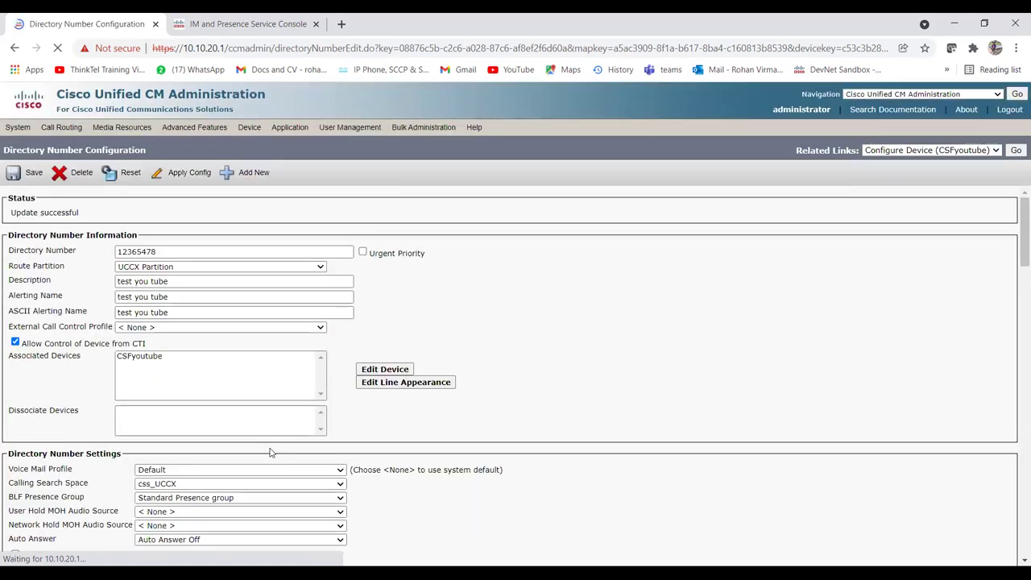
Save and apply the directory number configuration with its associated user, and return to the CSFyoutube device configuration
scroll(271, 452, "down", 10)
scroll(96, 495, "down", 10)
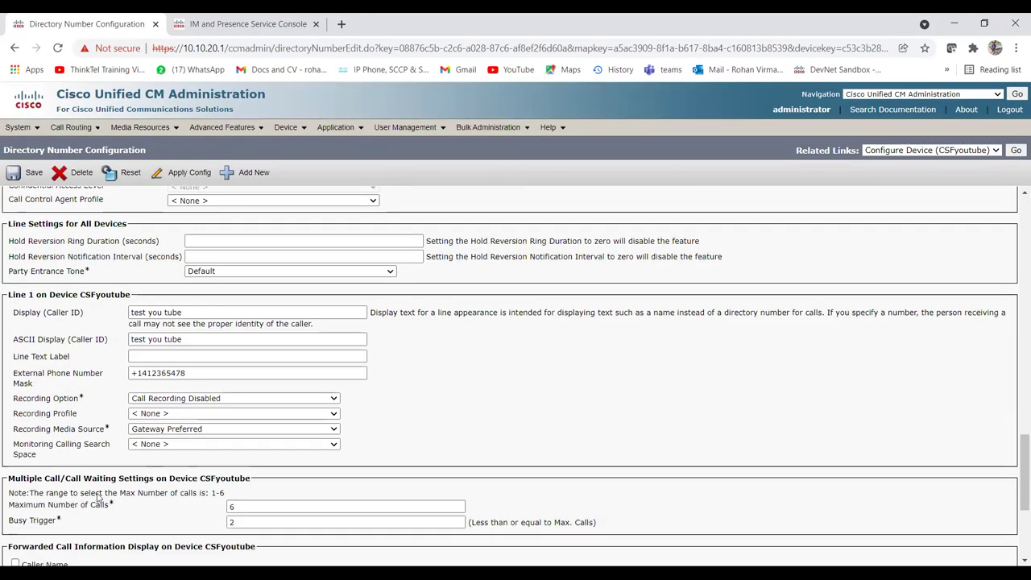
scroll(96, 495, "down", 3)
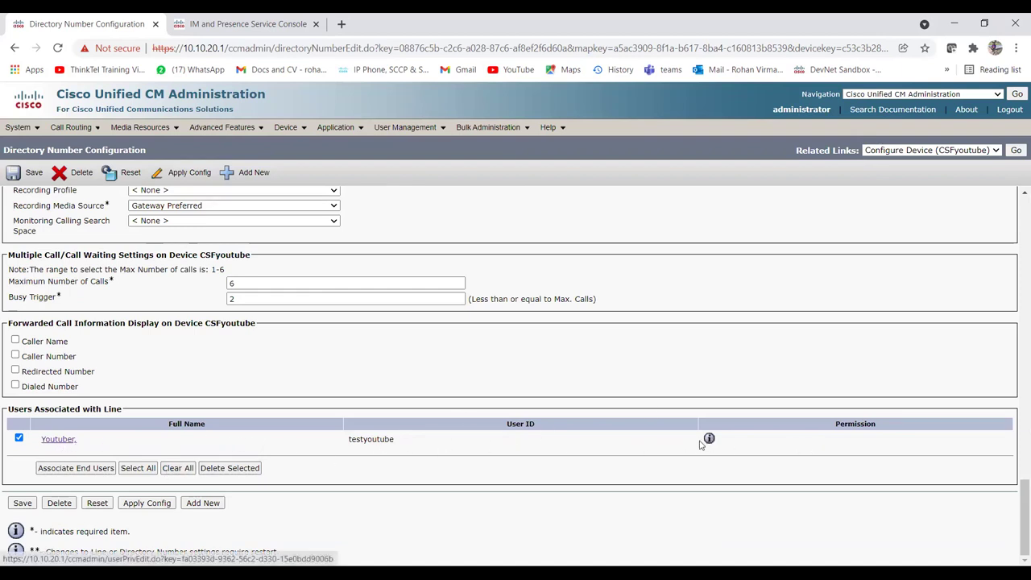
left_click(22, 505)
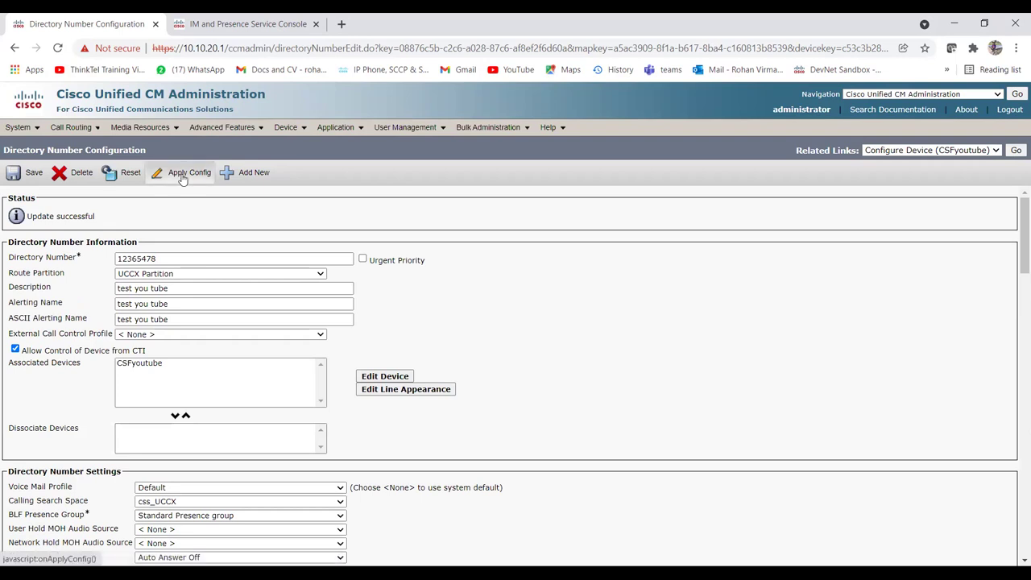
left_click(183, 179)
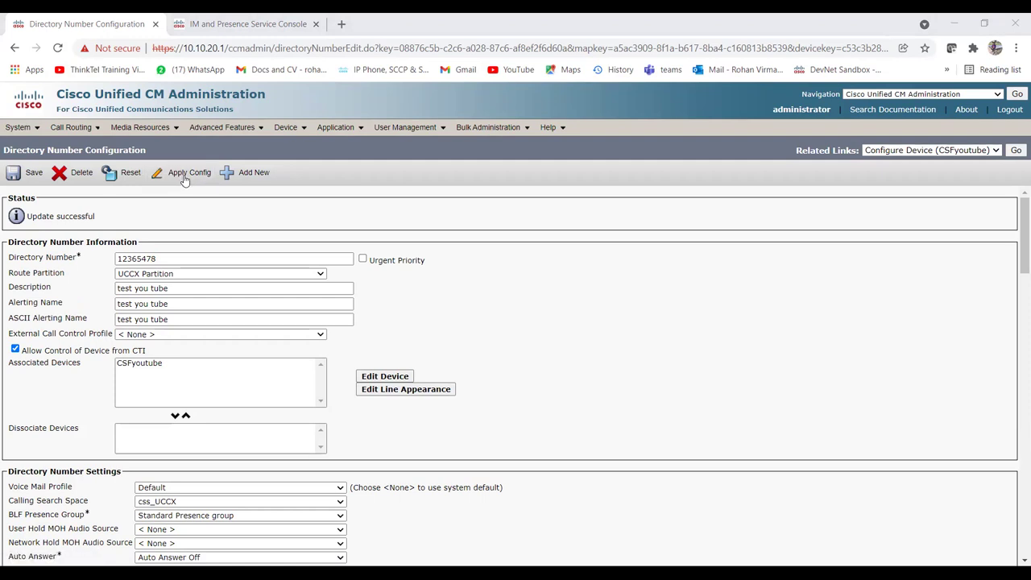
left_click(1015, 153)
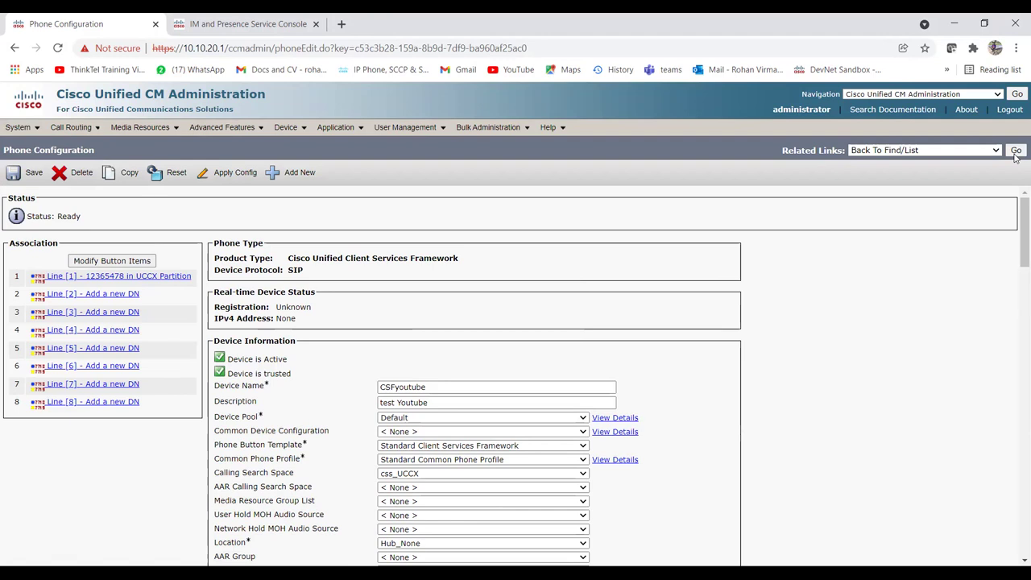
Switch to Cisco Unified CM IM and Presence Administration and delete the existing 10.10.20.1 presence gateway
left_click(235, 26)
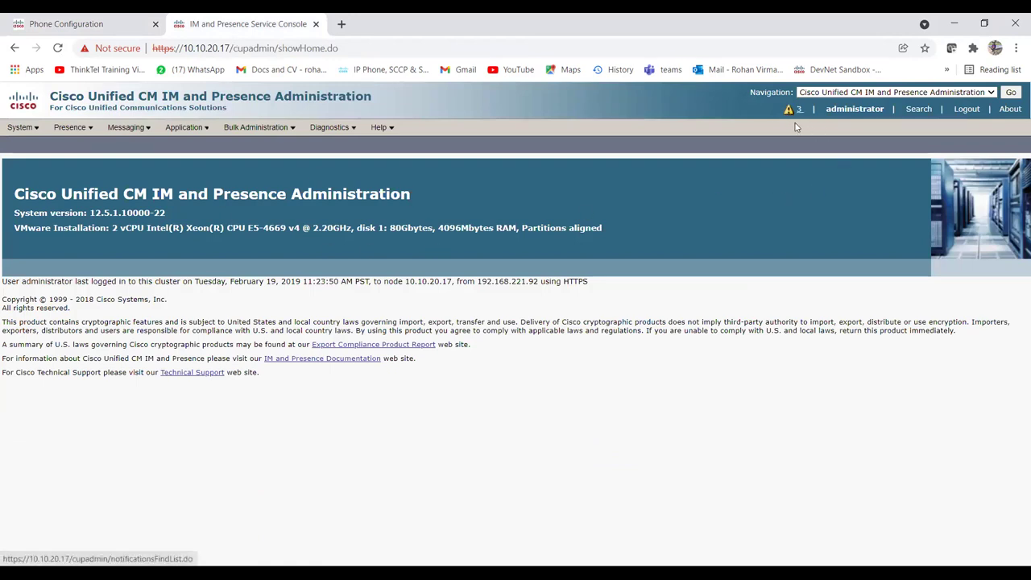
mouse_move(82, 133)
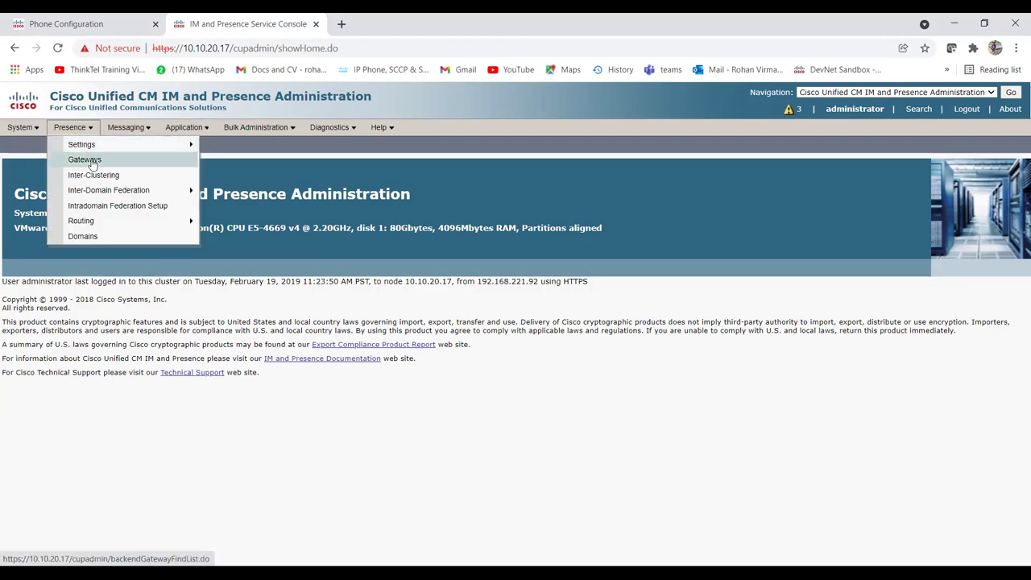
left_click(91, 163)
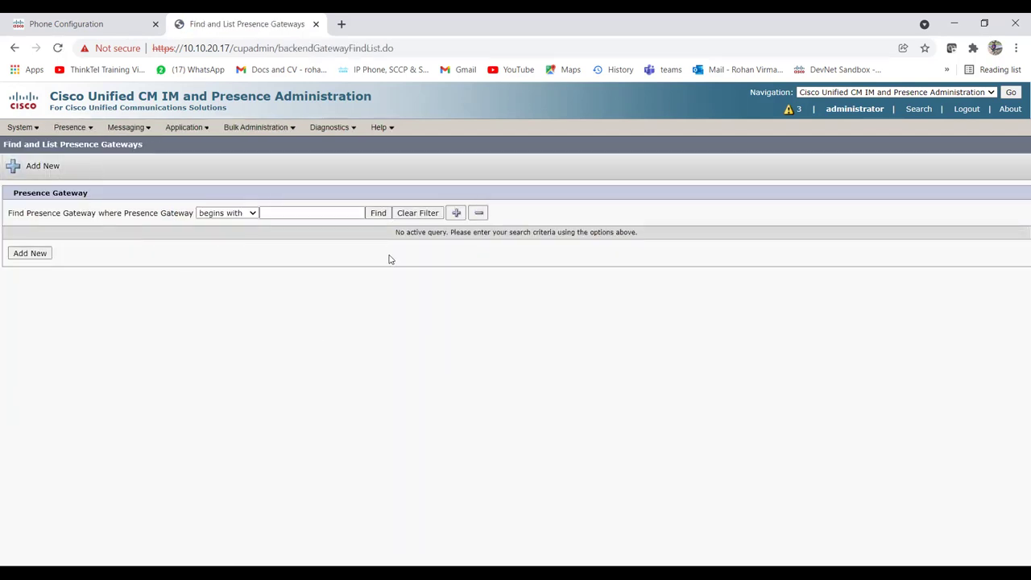
left_click(376, 215)
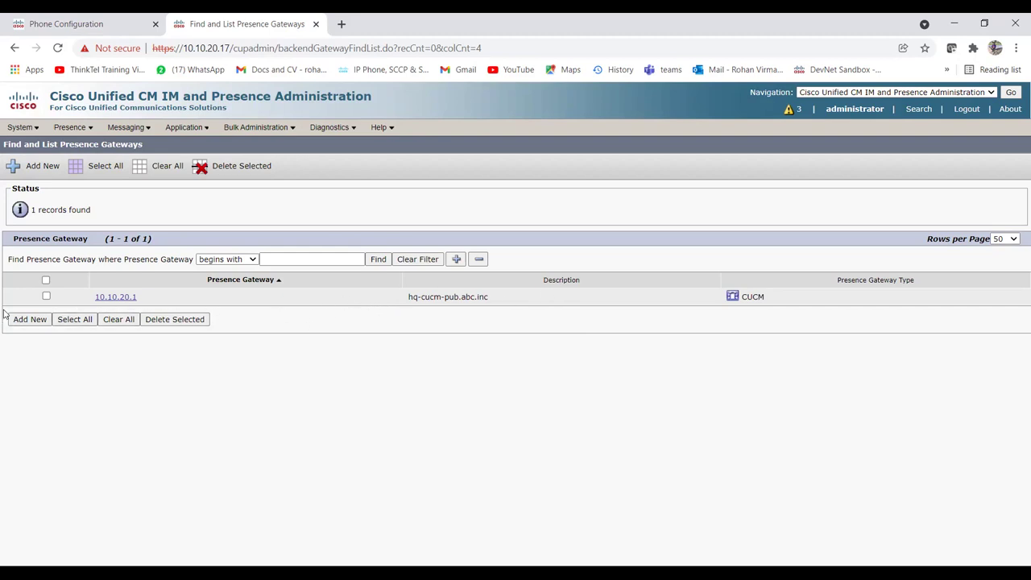
left_click(46, 297)
left_click(181, 320)
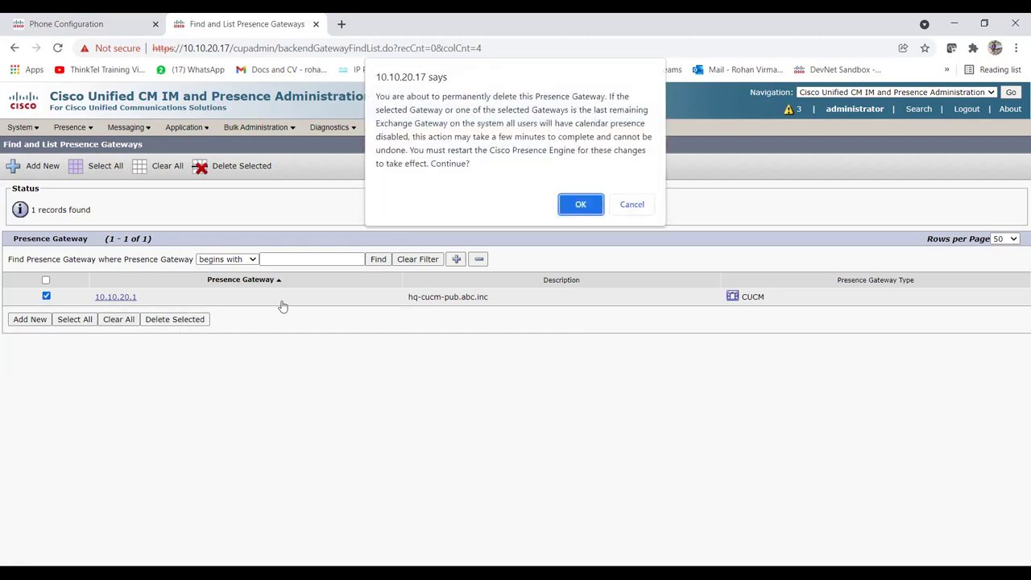
left_click(573, 205)
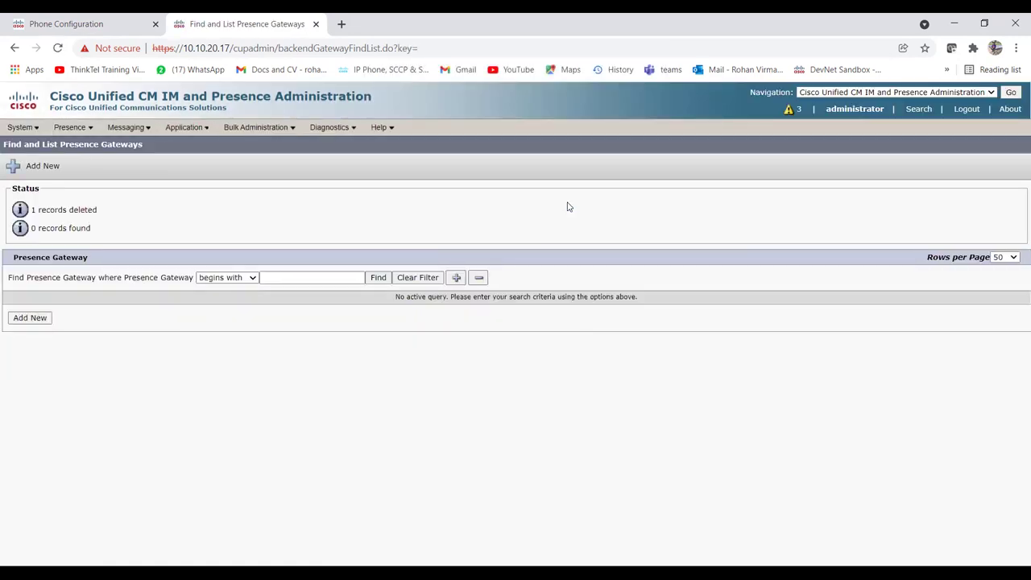
Add and save a CUCM presence gateway with the description "CUCM gateway" and the address 10.10.20.1
left_click(42, 168)
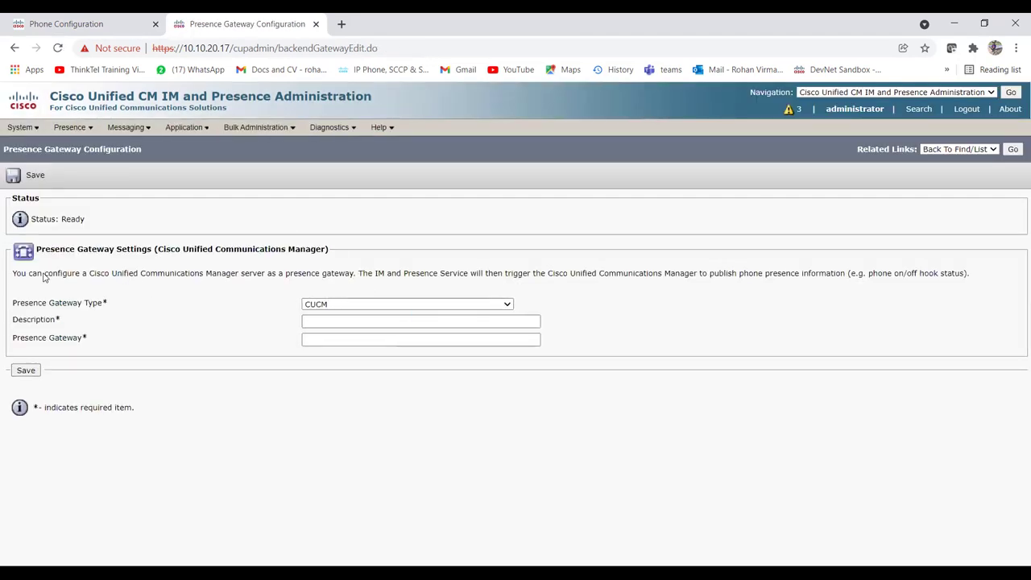
left_click_drag(245, 279, 351, 283)
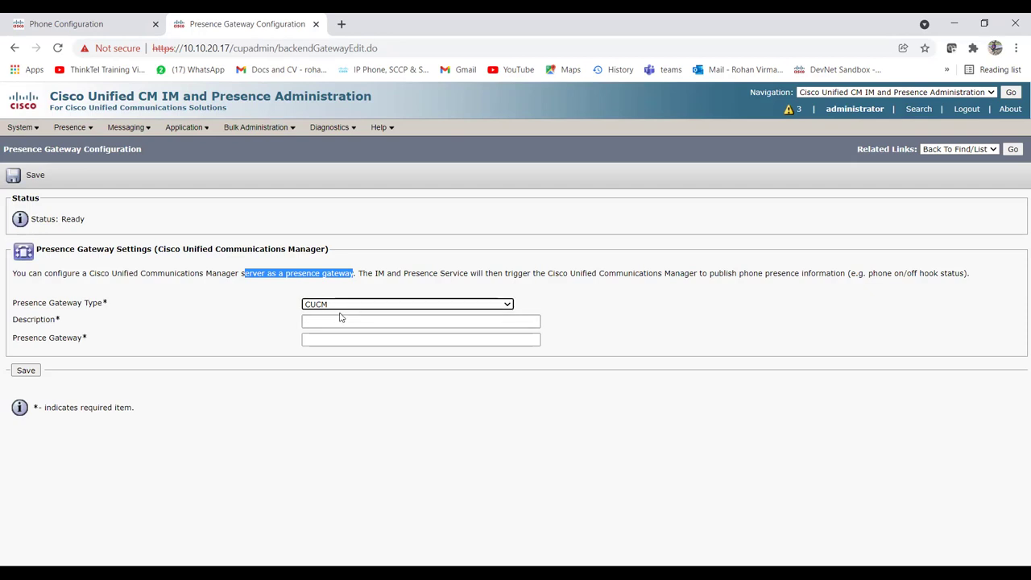
left_click(640, 296)
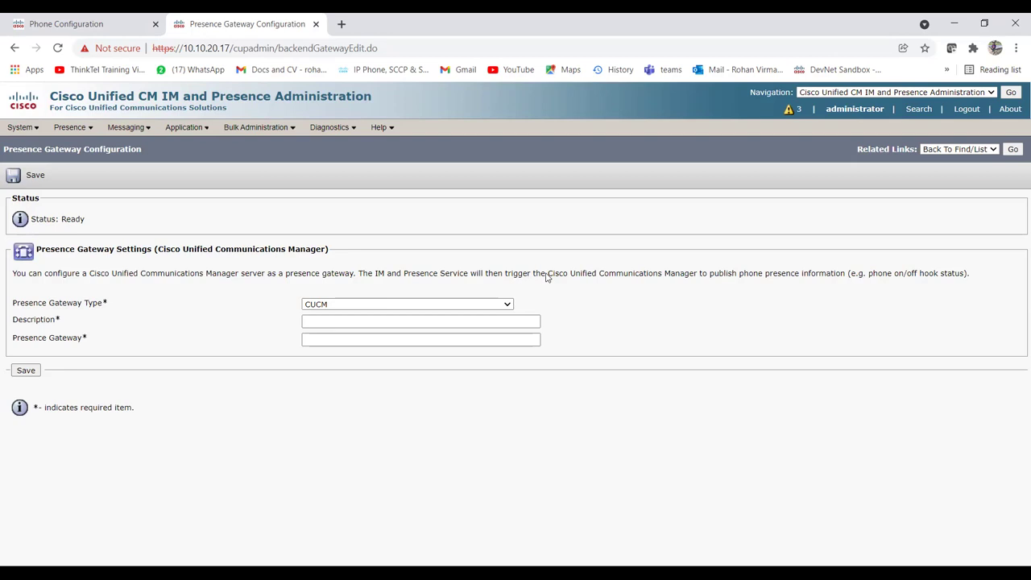
left_click_drag(628, 273, 864, 275)
left_click(803, 315)
left_click(355, 318)
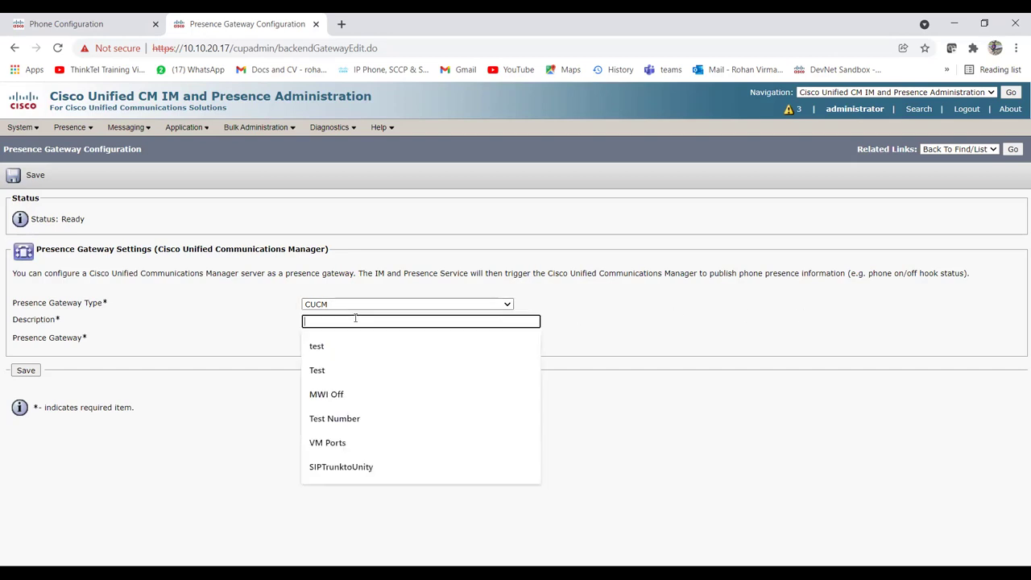
type("CUCM gateway")
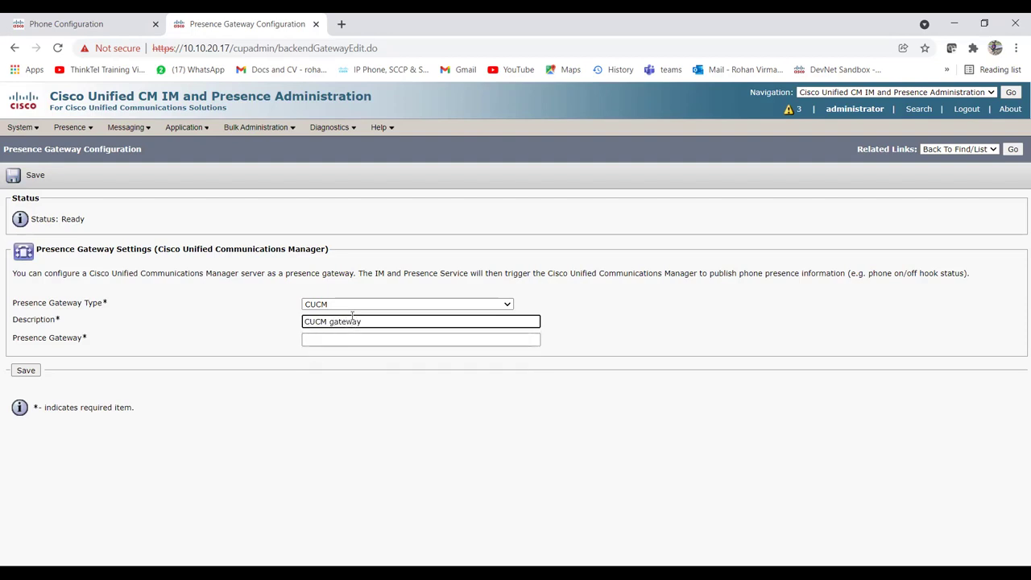
left_click(355, 338)
type("10.10.20.1")
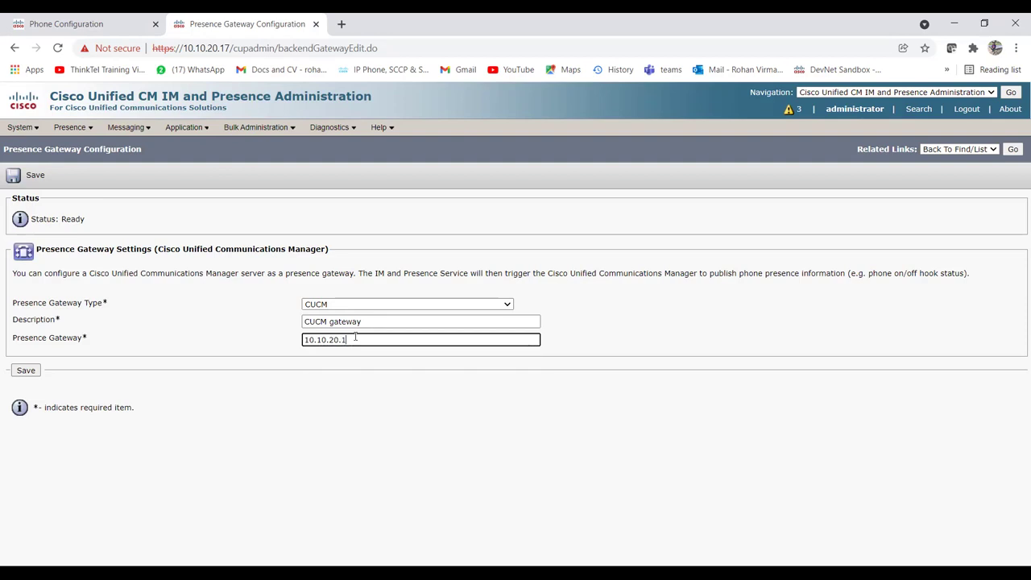
left_click(121, 24)
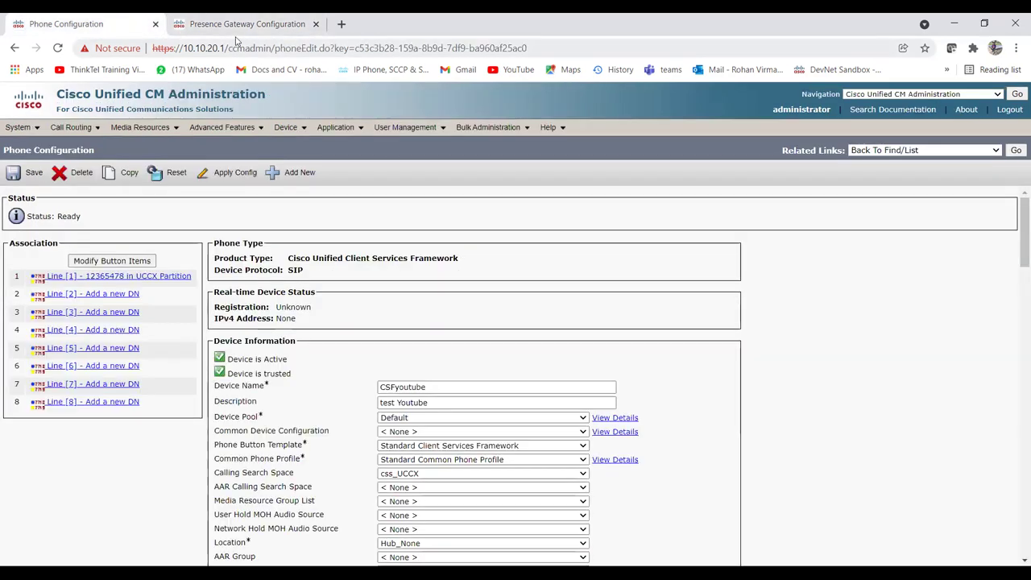
left_click(242, 23)
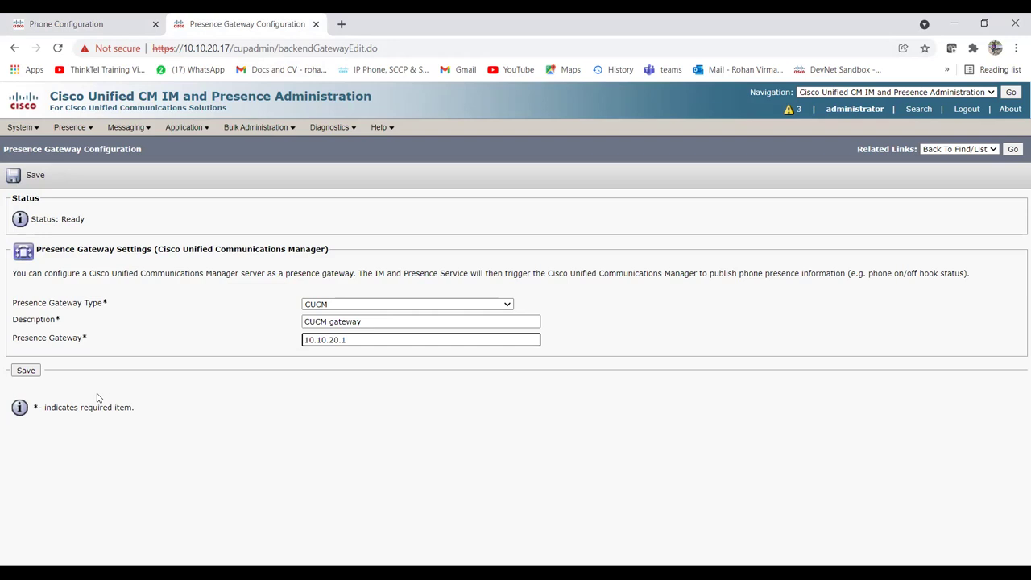
left_click(26, 371)
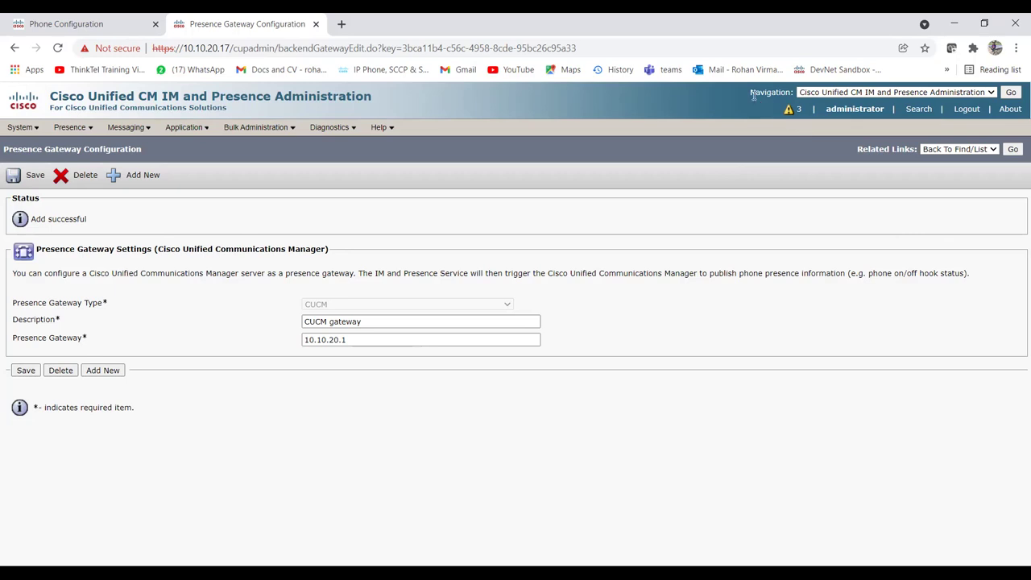
Switch to Cisco Unified IM and Presence Serviceability and open Service Activation for the server hq-cups.abc.inc--CUCM IM and Presence
left_click(976, 94)
left_click(926, 106)
left_click(1010, 93)
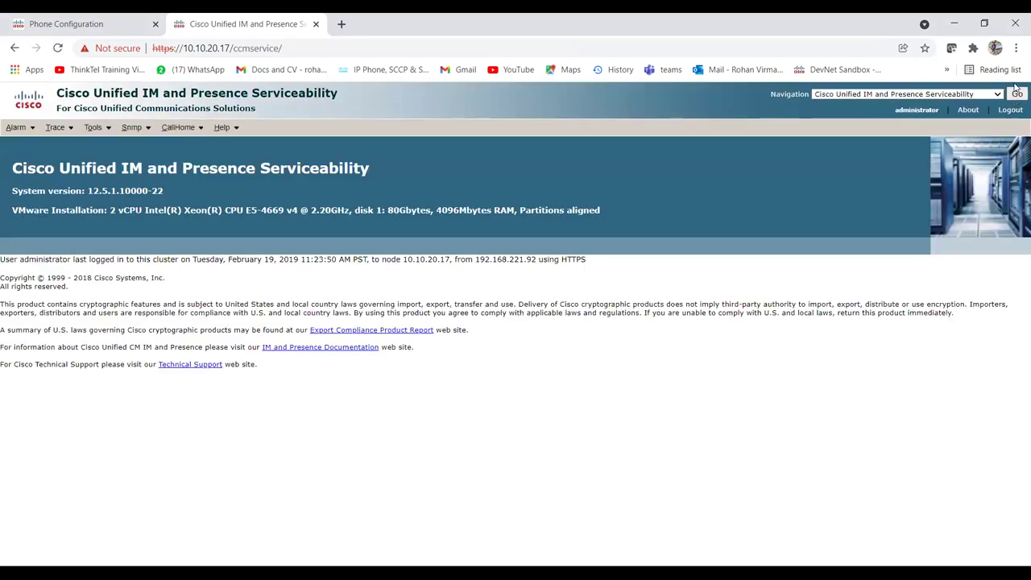
mouse_move(94, 130)
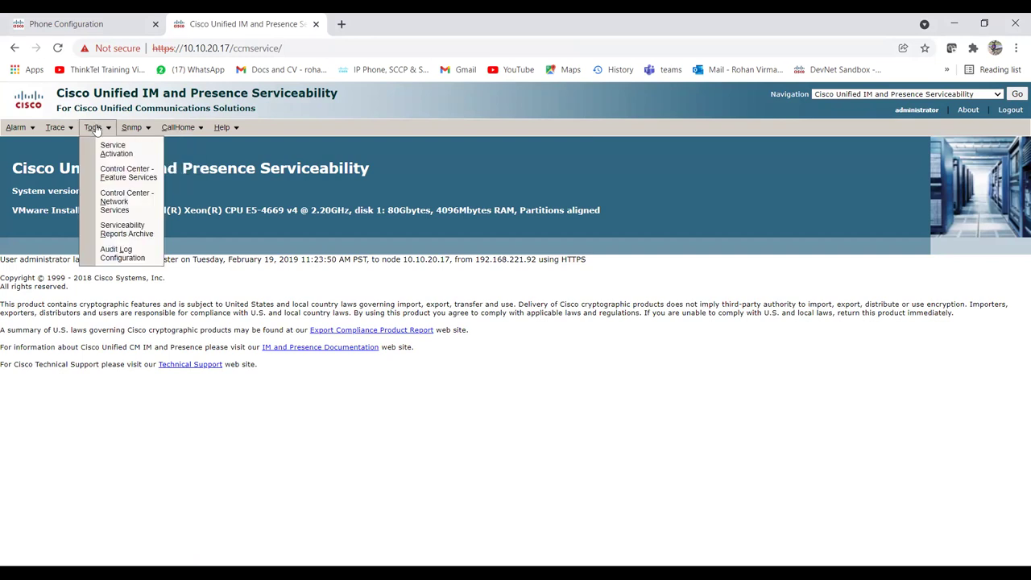
left_click(105, 152)
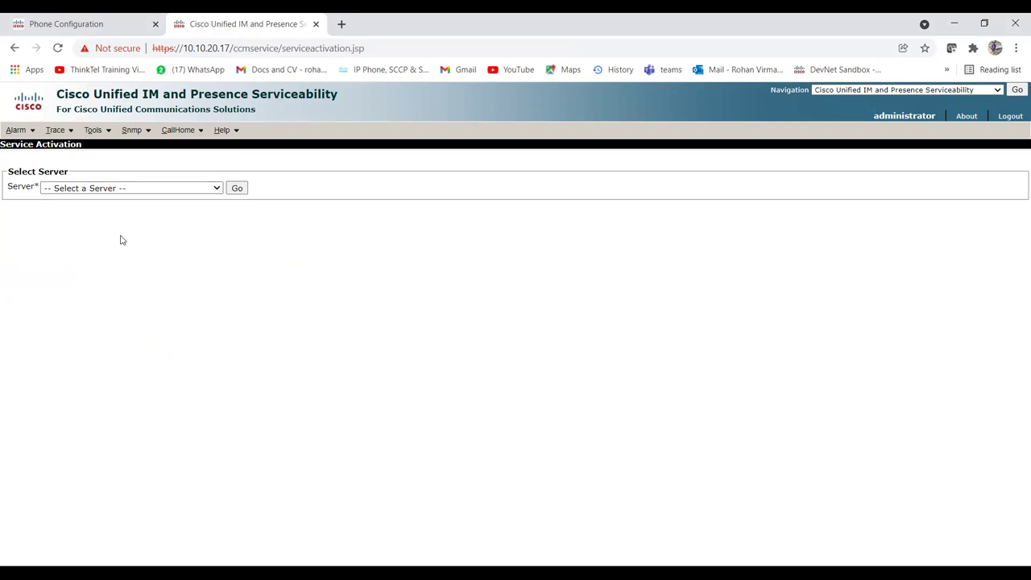
key("Down")
left_click(236, 188)
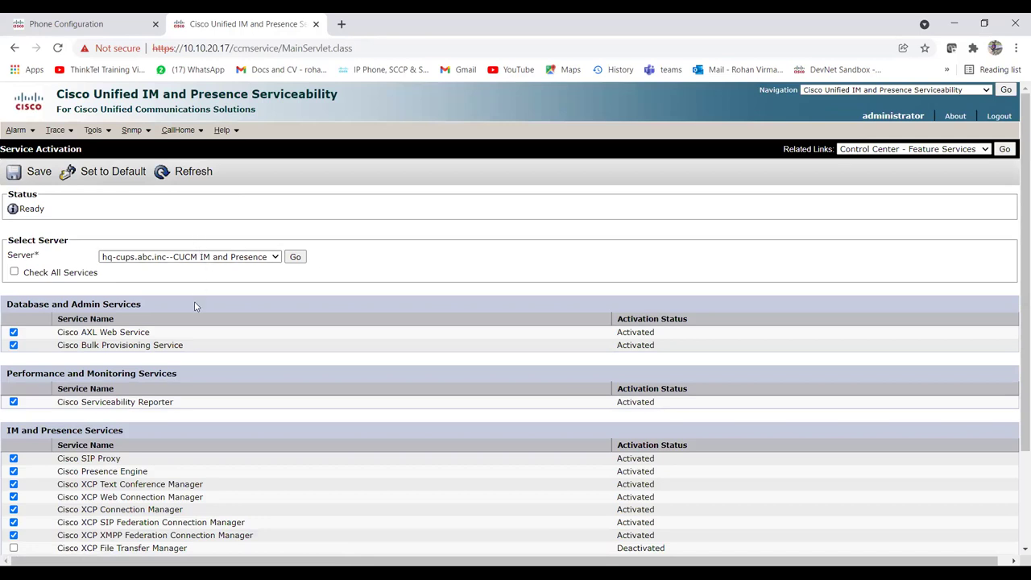
Deactivate the Cisco SIP Proxy and Cisco Presence Engine services, then save and confirm the change
scroll(258, 341, "down", 3)
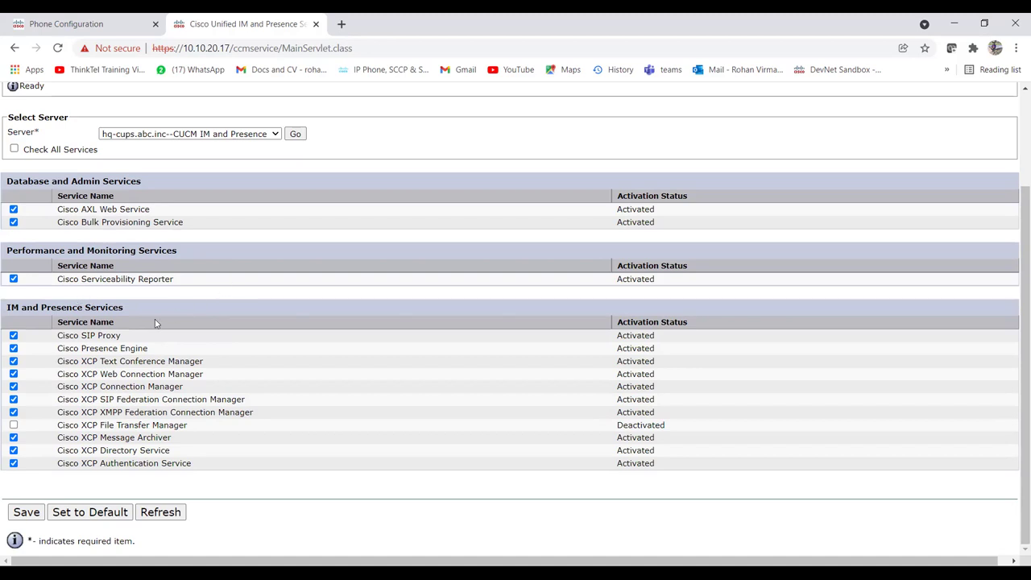
scroll(227, 402, "up", 3)
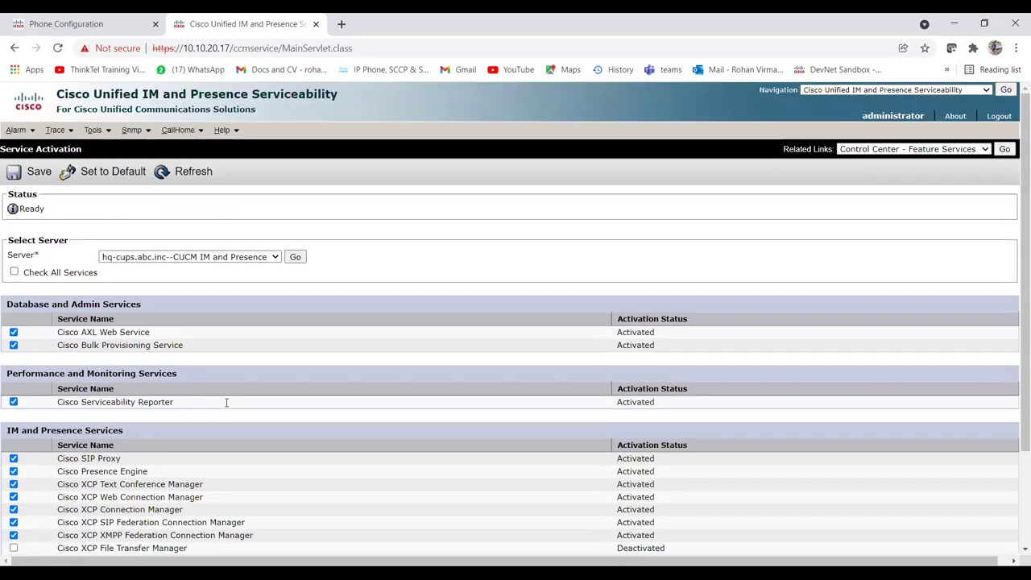
left_click(93, 130)
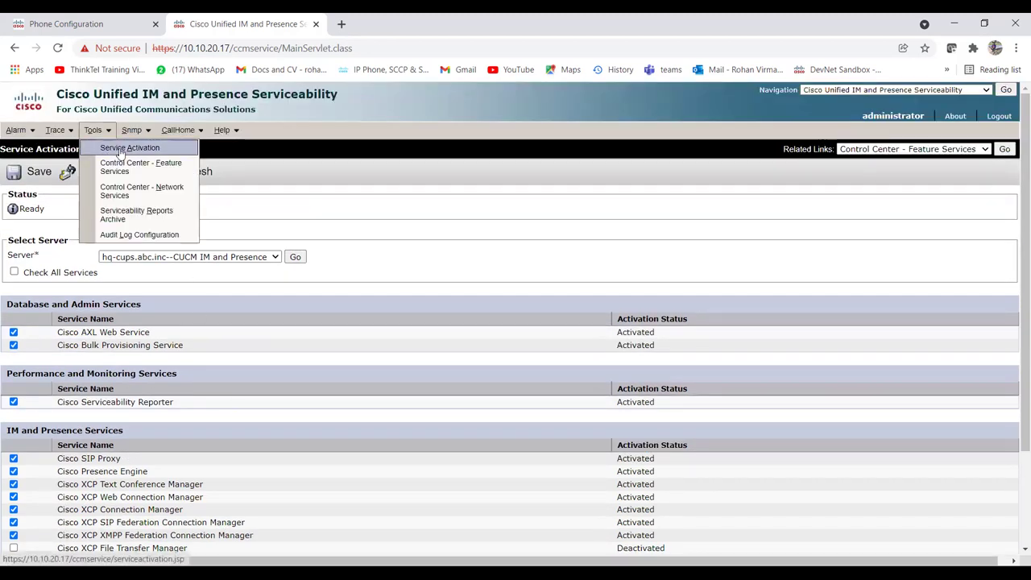
scroll(213, 381, "down", 3)
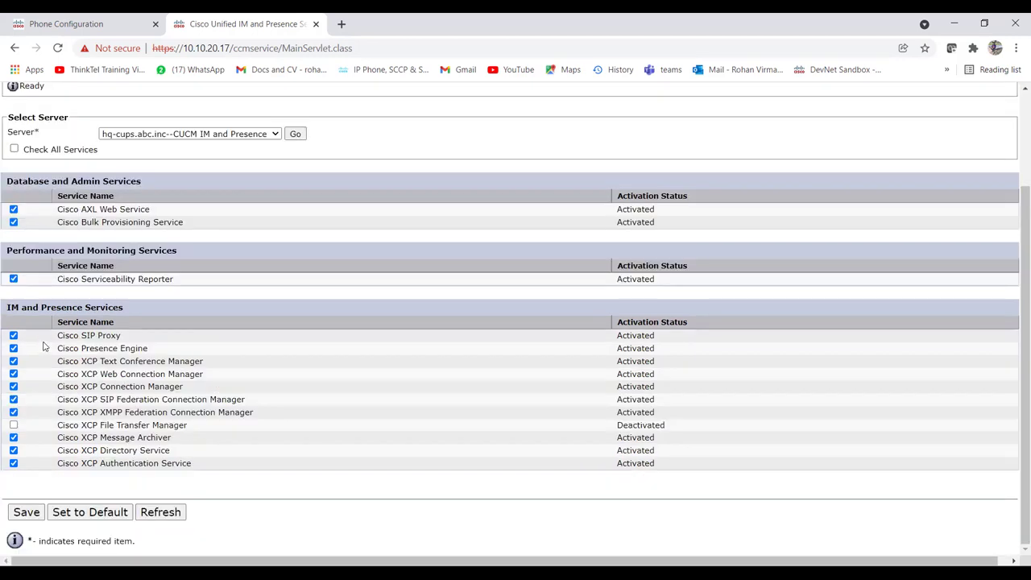
left_click_drag(56, 336, 126, 337)
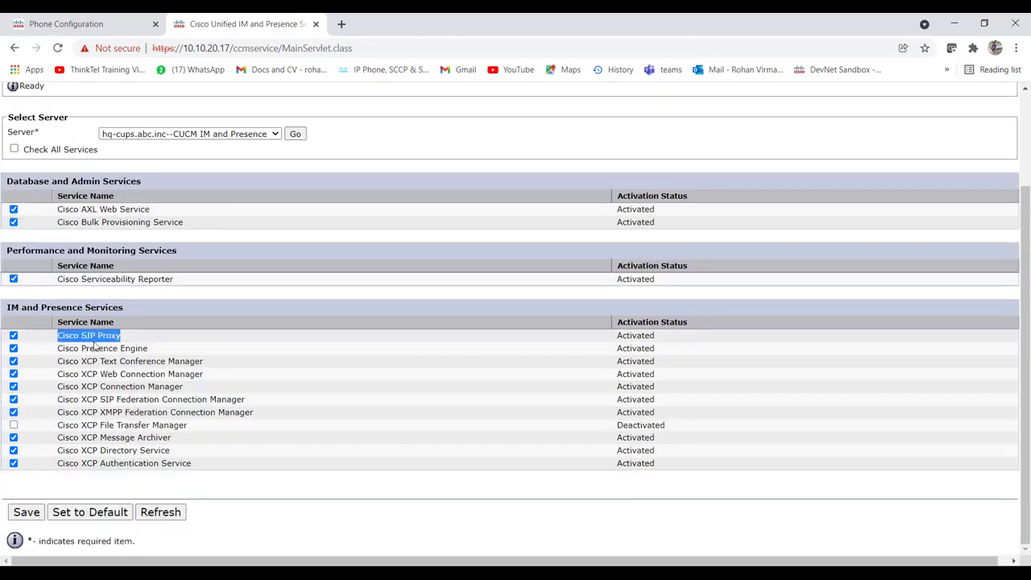
left_click_drag(56, 349, 149, 350)
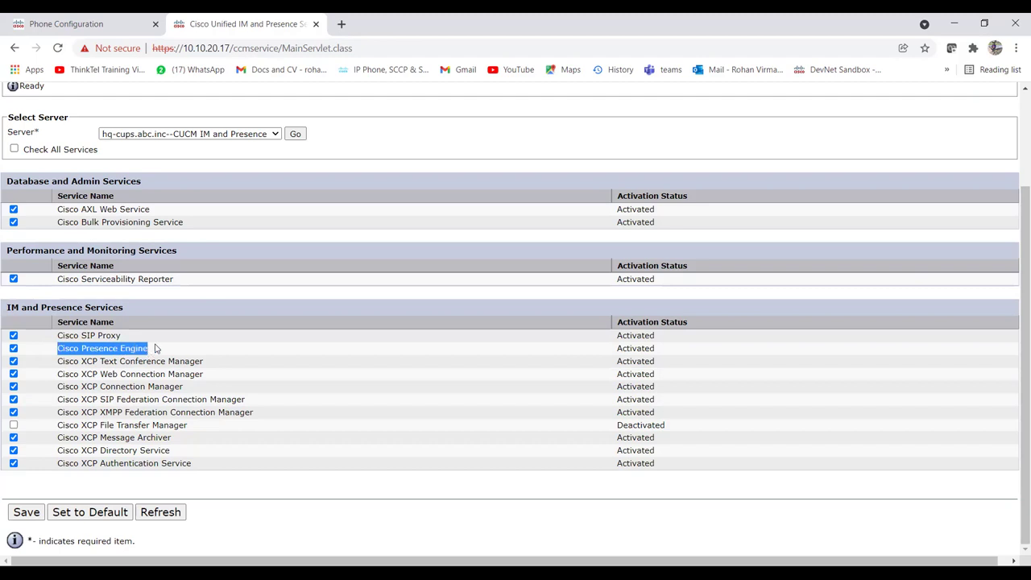
left_click(155, 348)
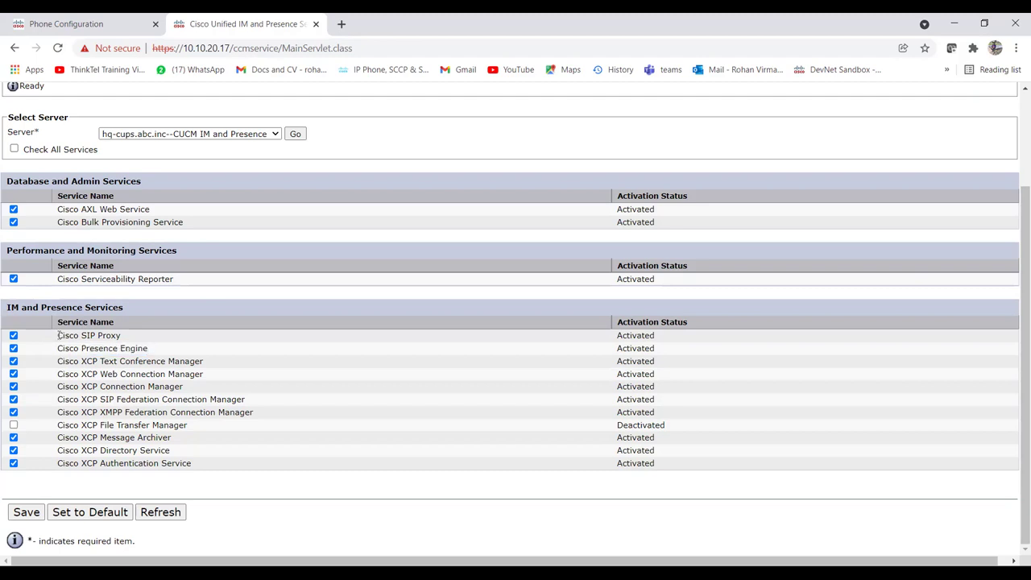
left_click_drag(608, 352, 557, 334)
left_click(13, 348)
left_click(13, 335)
left_click(27, 512)
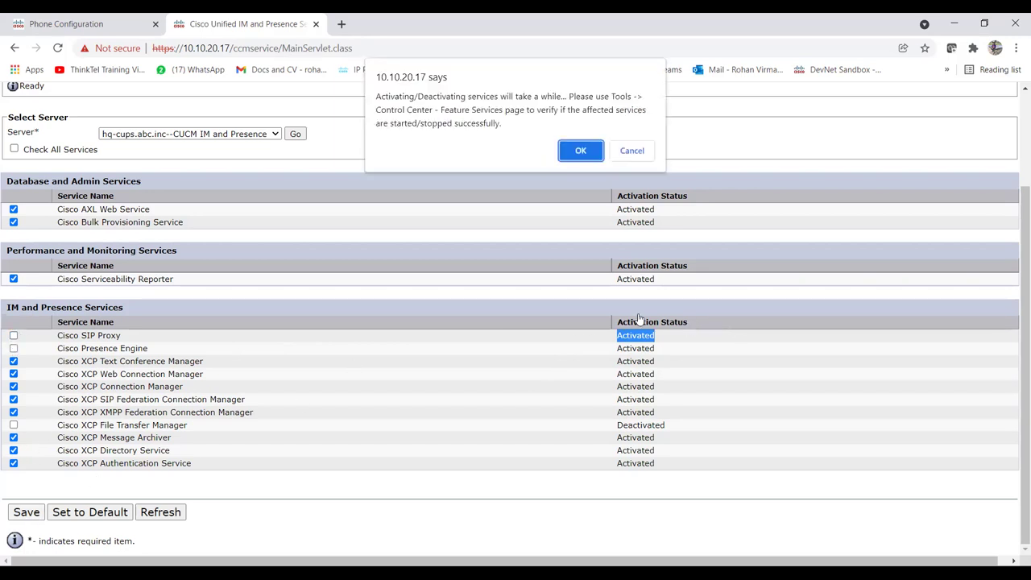
left_click(589, 152)
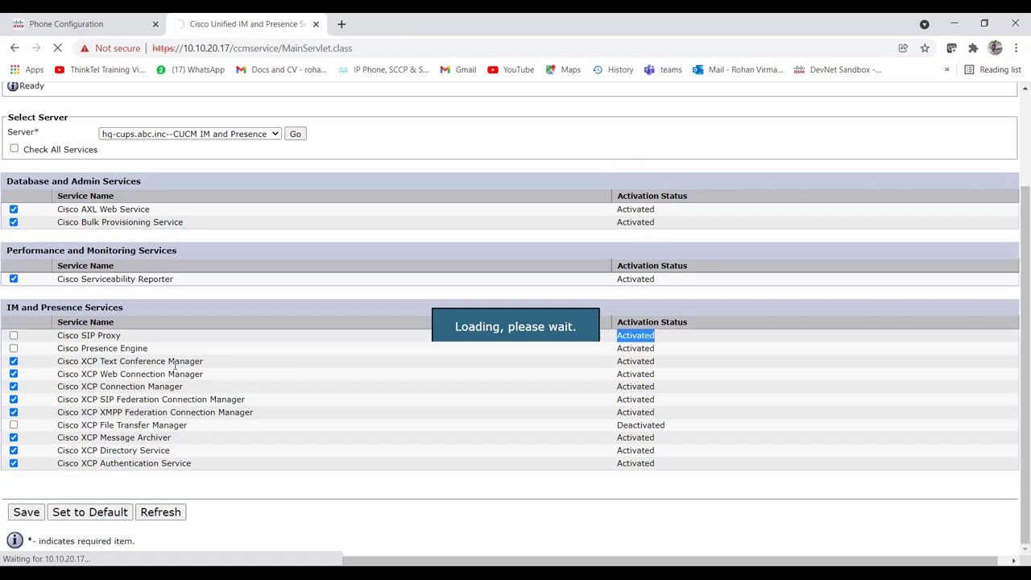
Wait for the service update and check the activation status of Cisco SIP Proxy and Cisco Presence Engine
scroll(175, 365, "up", 2)
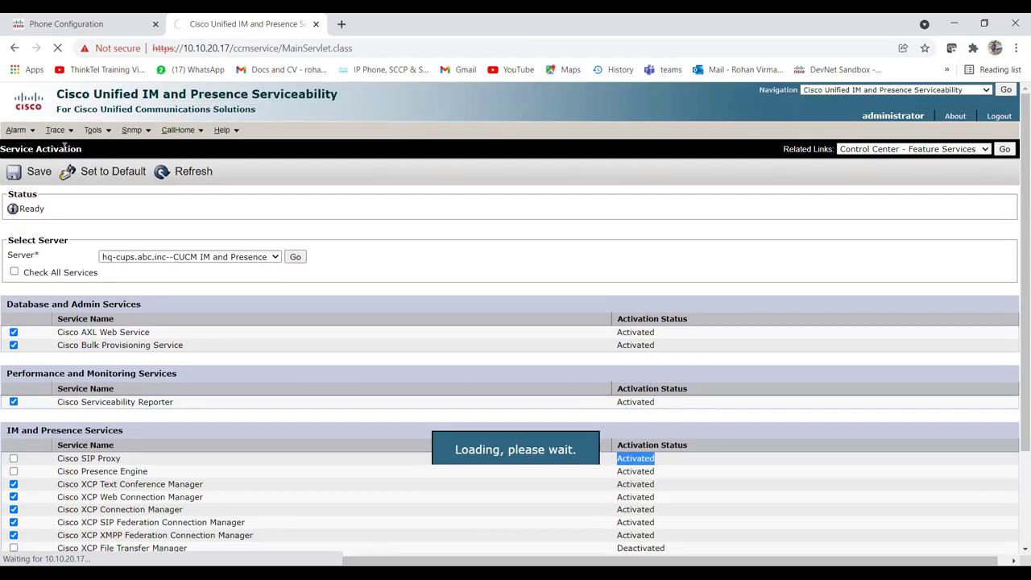
mouse_move(93, 130)
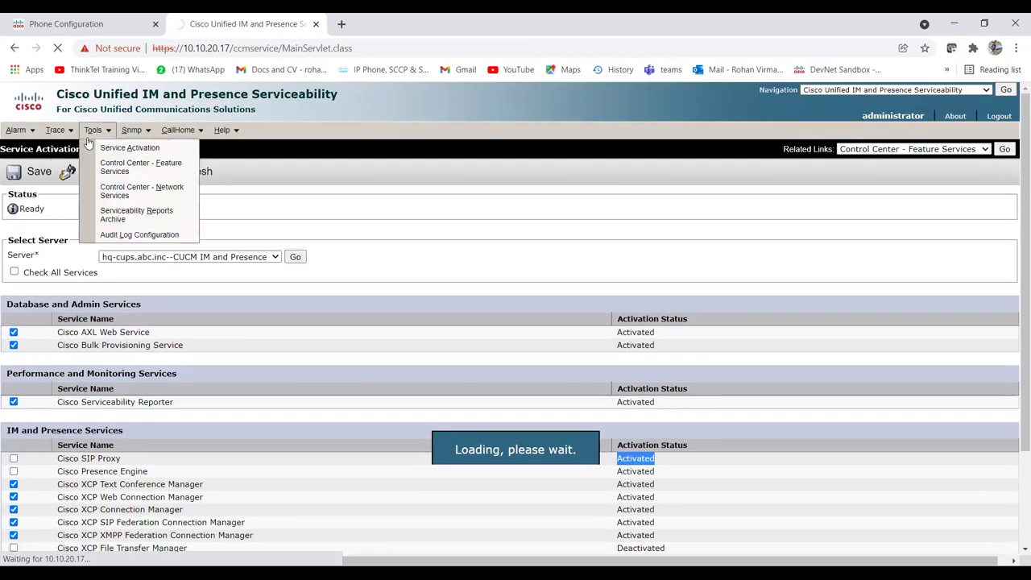
left_click(172, 167)
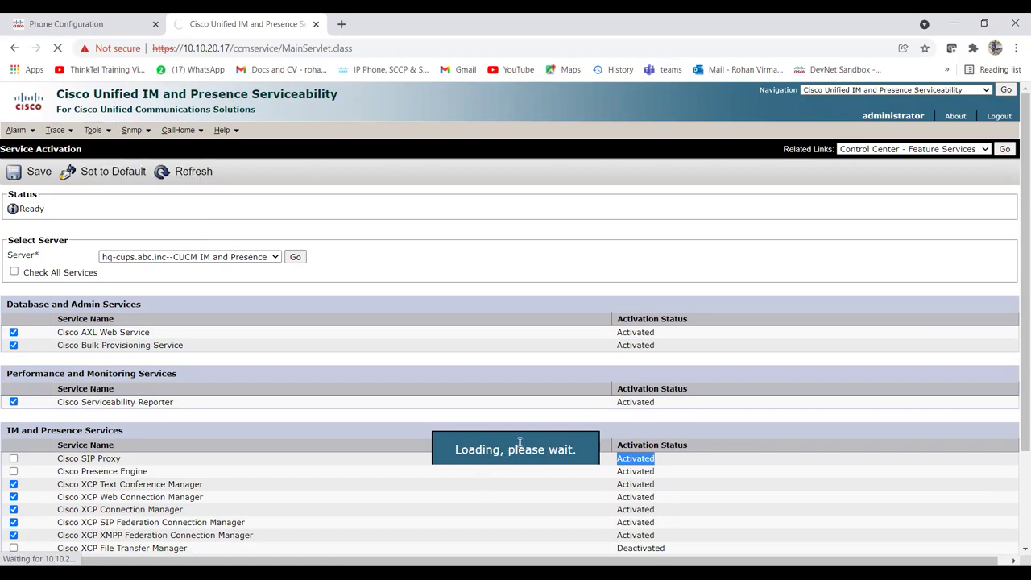
scroll(516, 445, "down", 1)
scroll(517, 445, "down", 1)
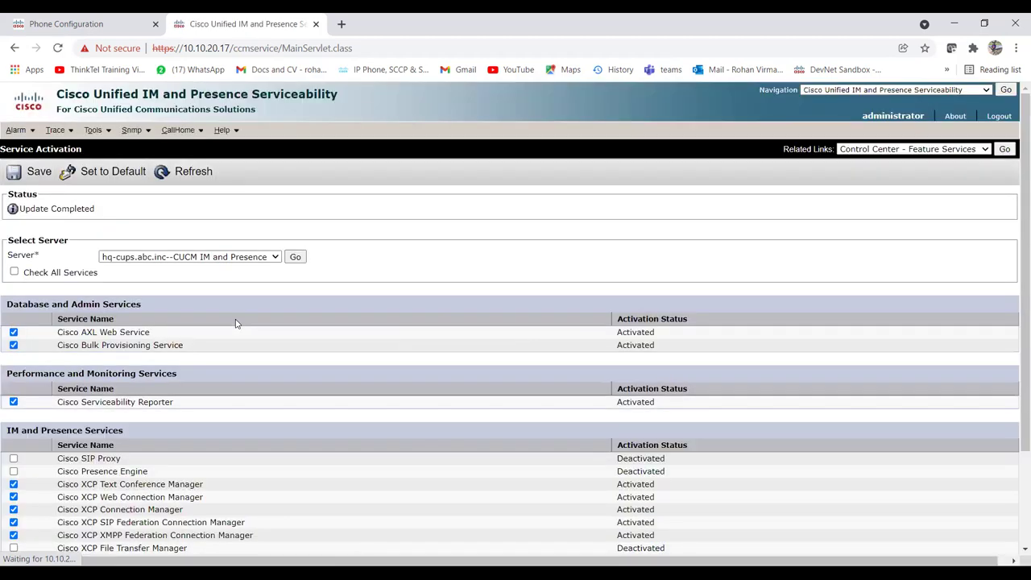
scroll(236, 323, "down", 3)
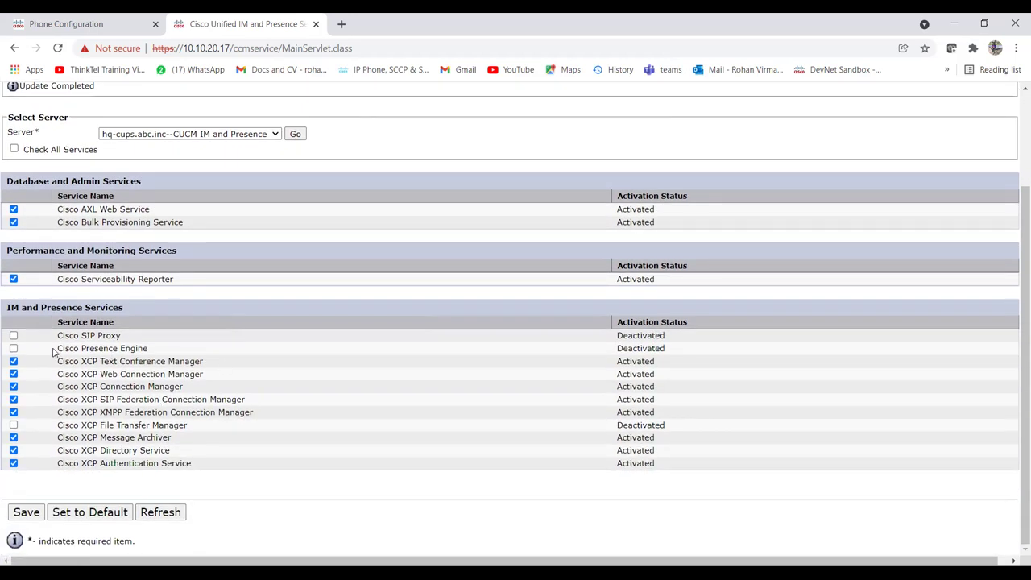
left_click_drag(59, 336, 80, 348)
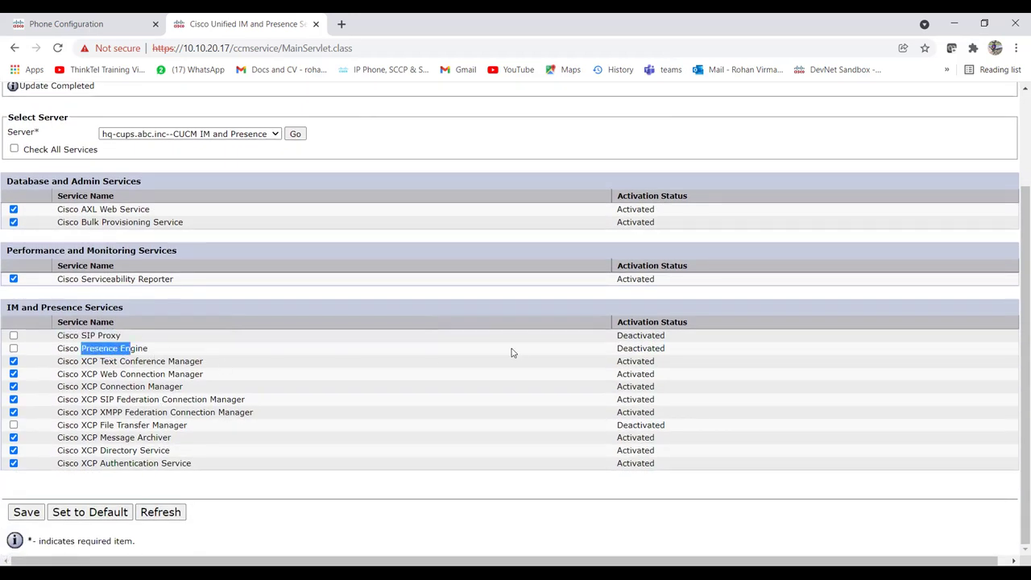
left_click_drag(600, 340, 688, 346)
left_click(688, 346)
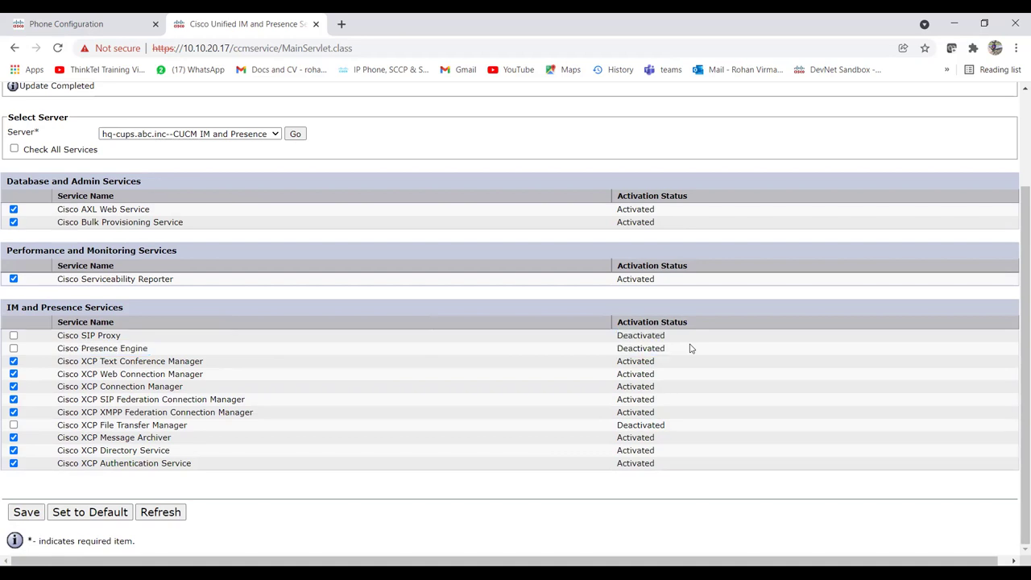
scroll(144, 379, "up", 3)
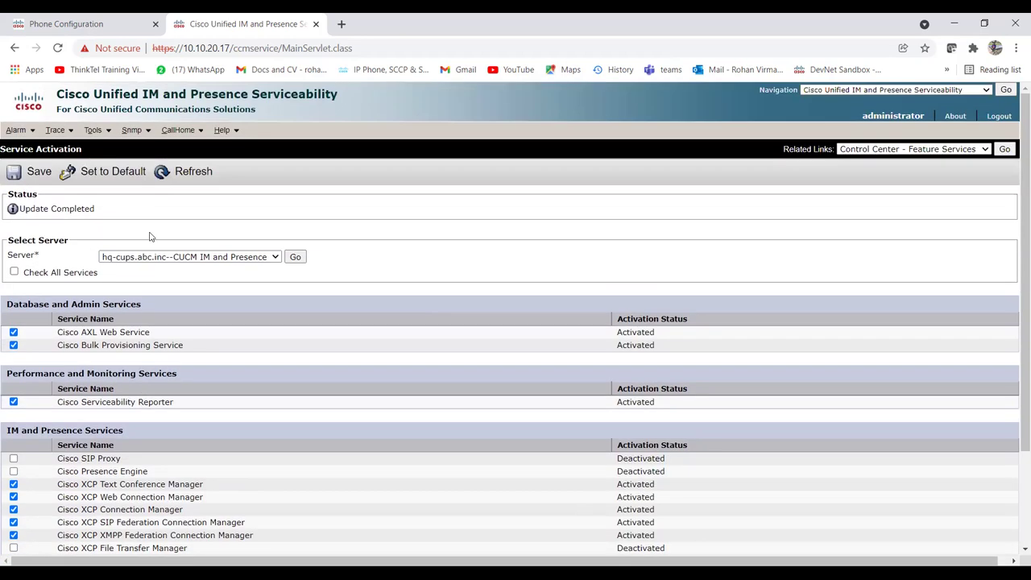
Open Control Center - Network Services for the server hq-cups.abc.inc--CUCM IM and Presence
left_click(107, 132)
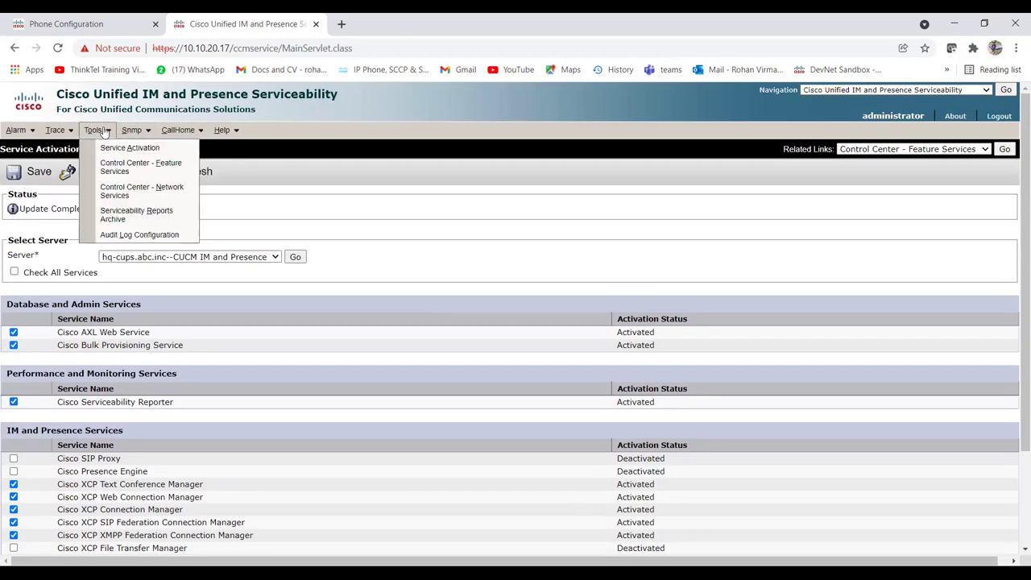
scroll(569, 394, "down", 1)
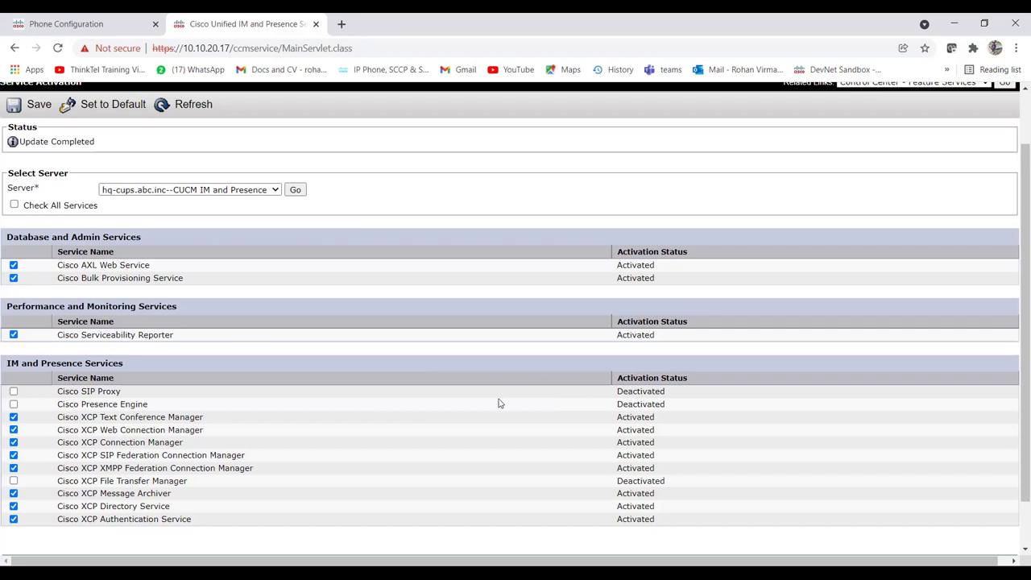
scroll(116, 344, "up", 1)
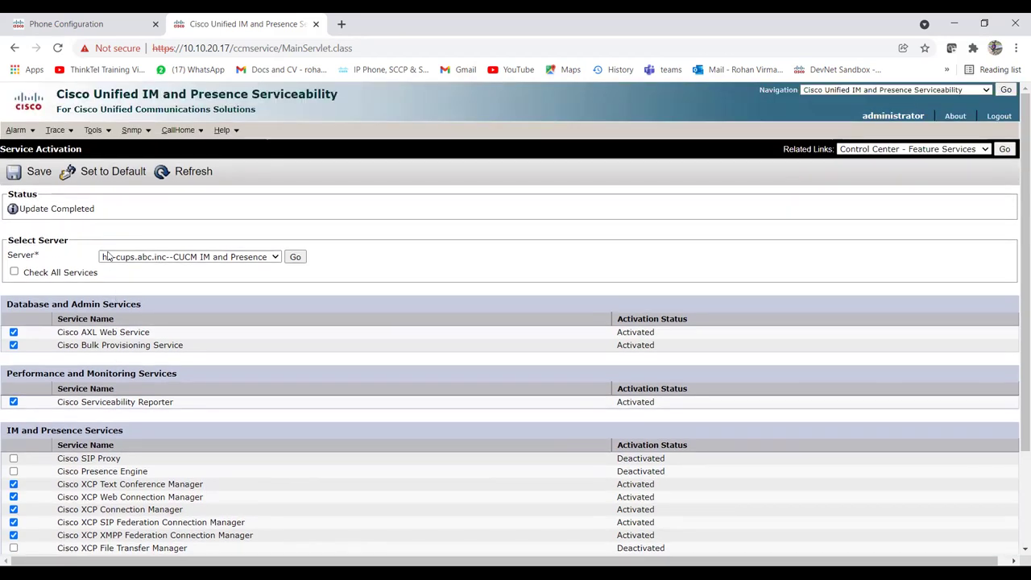
mouse_move(95, 131)
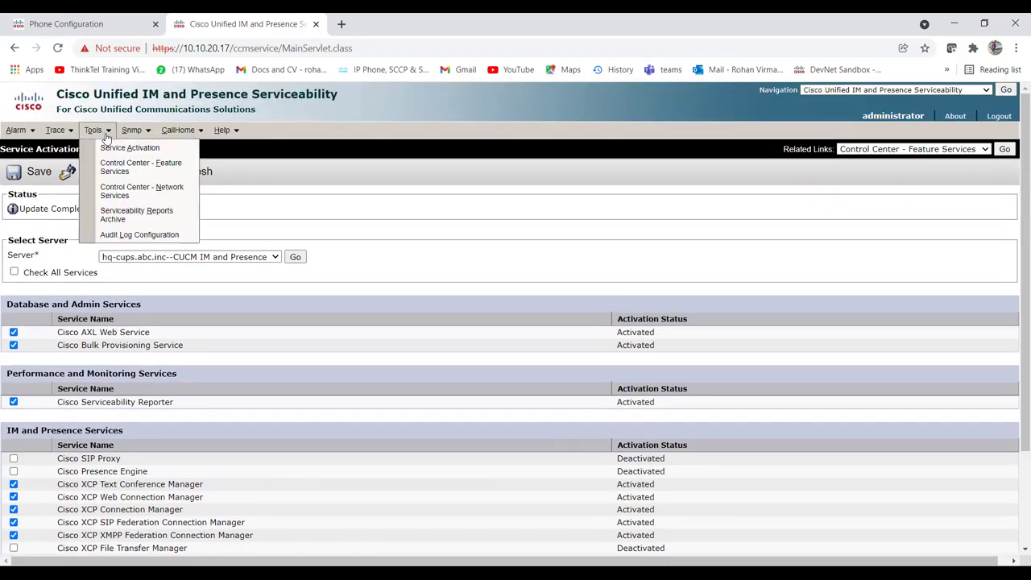
left_click(137, 197)
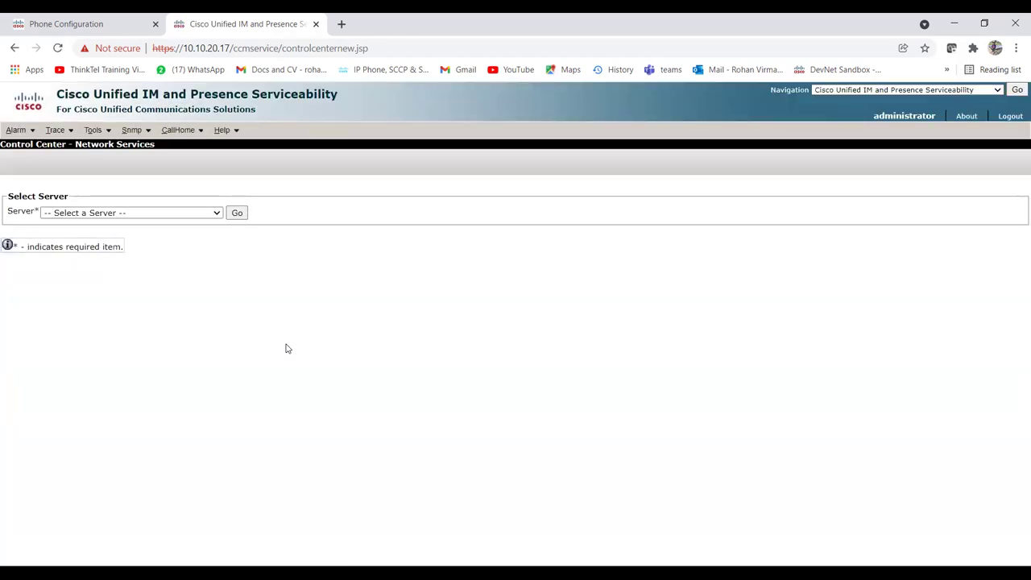
left_click(191, 215)
left_click(129, 230)
left_click(237, 213)
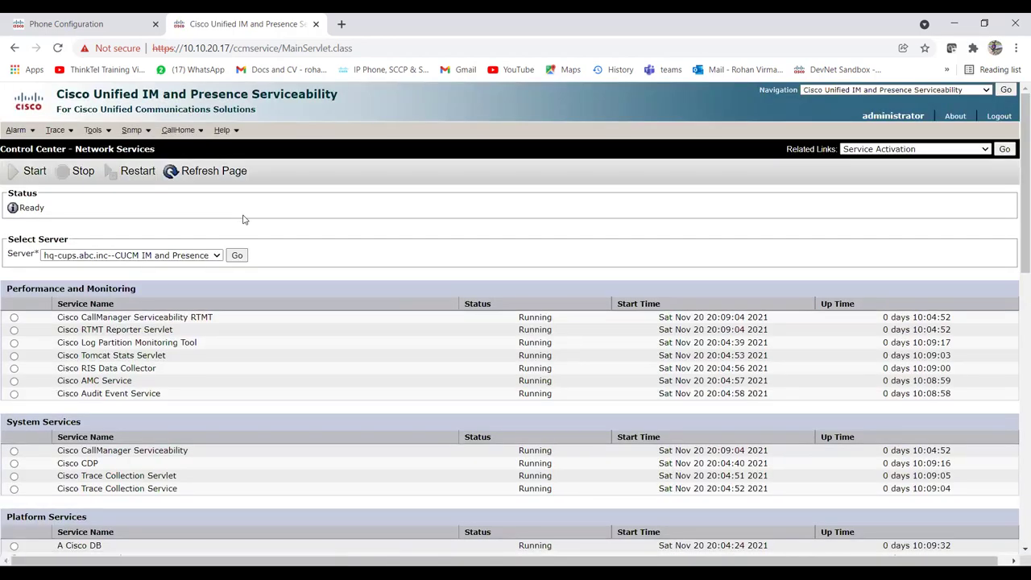
Look through the network services list and find Cisco XCP Router among the IM and Presence Services
scroll(153, 353, "down", 2)
scroll(193, 344, "down", 2)
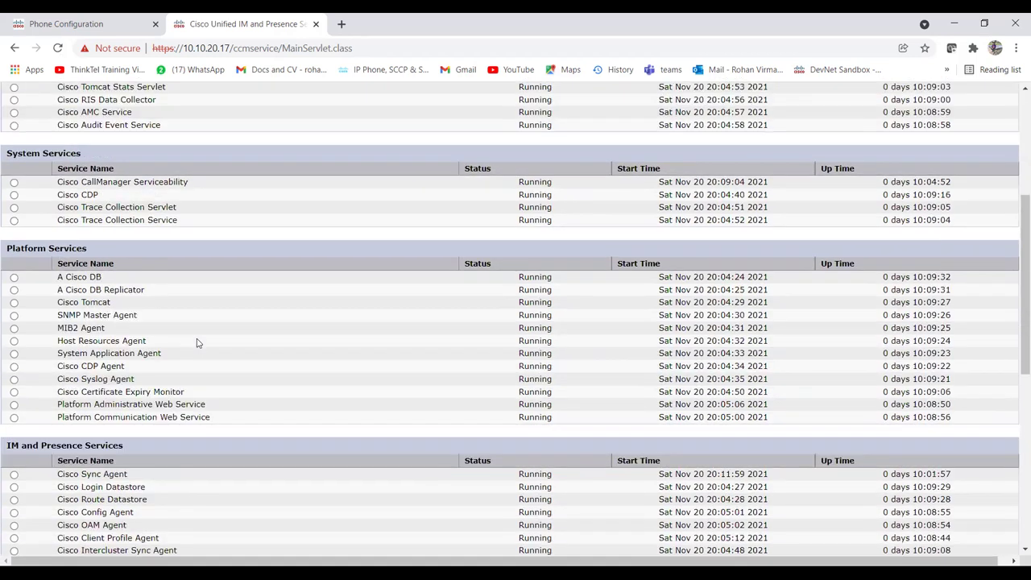
scroll(102, 379, "down", 2)
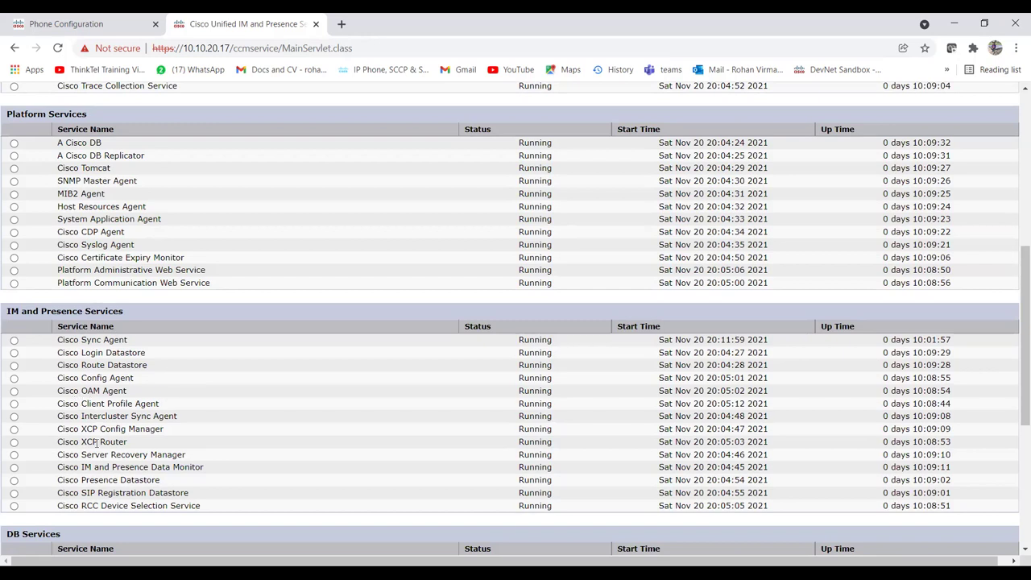
left_click_drag(86, 442, 130, 441)
scroll(154, 428, "down", 3)
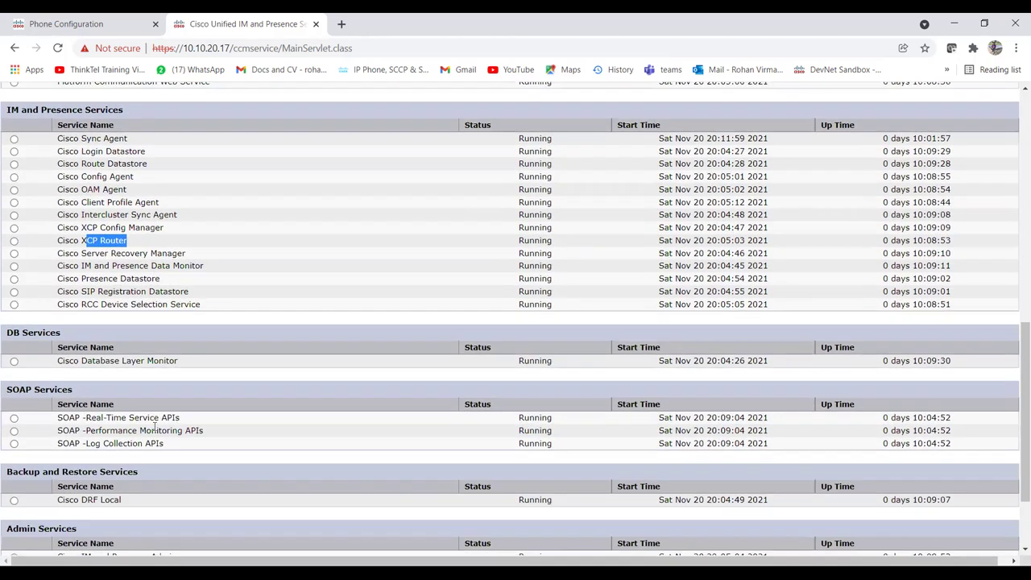
Stop the Cisco Client Profile Agent service under IM and Presence Services and confirm the stop request
left_click(14, 240)
left_click(14, 138)
left_click(15, 202)
left_click(137, 236)
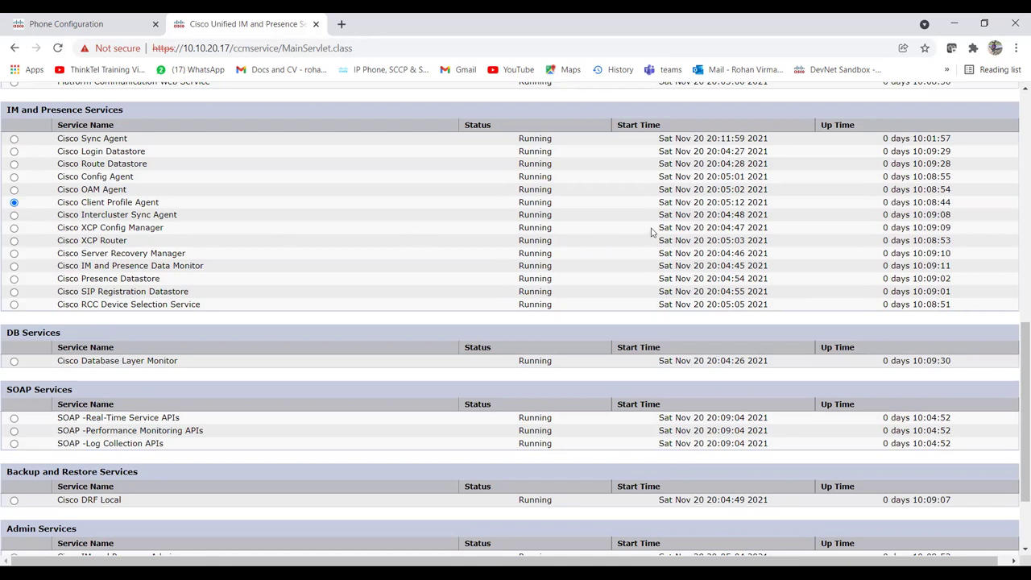
left_click_drag(494, 235, 660, 228)
left_click_drag(453, 219, 622, 216)
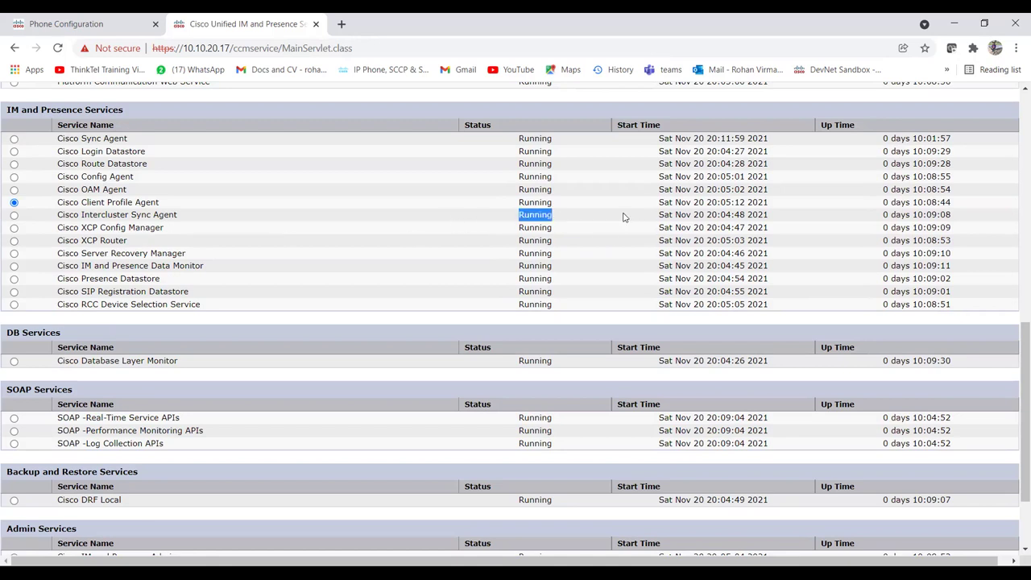
double_click(535, 176)
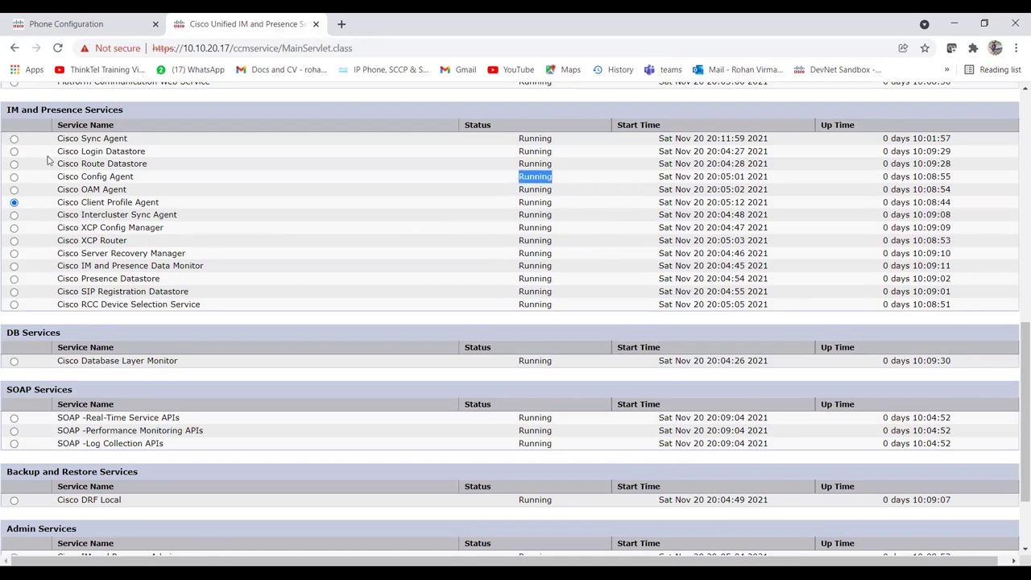
scroll(117, 371, "down", 3)
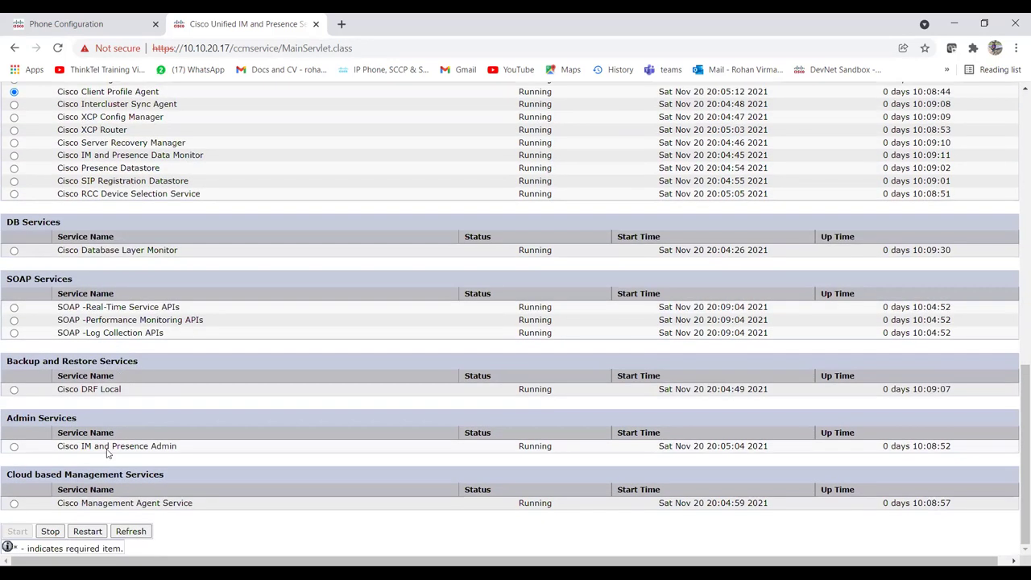
left_click(48, 531)
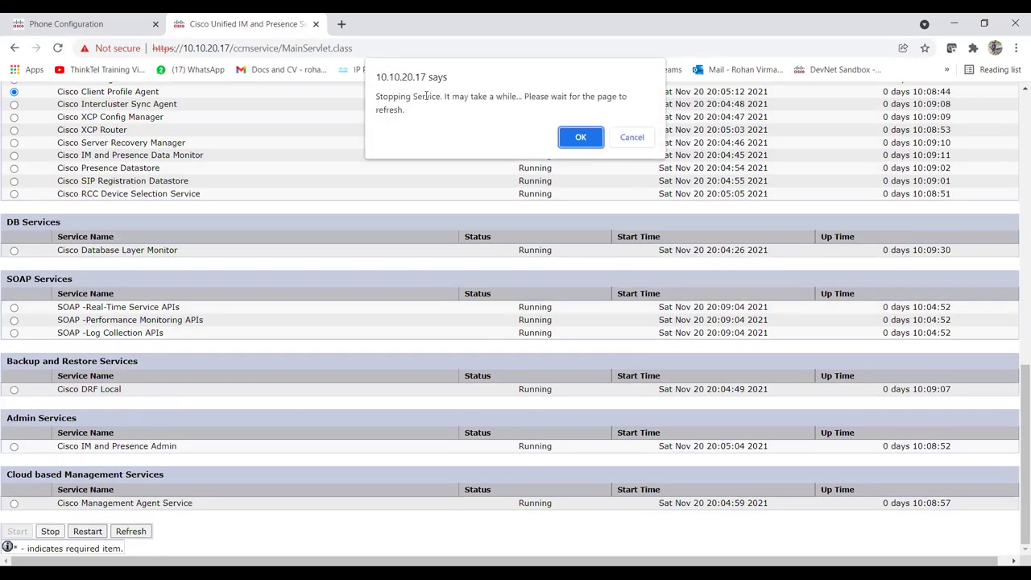
left_click_drag(472, 96, 630, 96)
left_click_drag(388, 109, 469, 105)
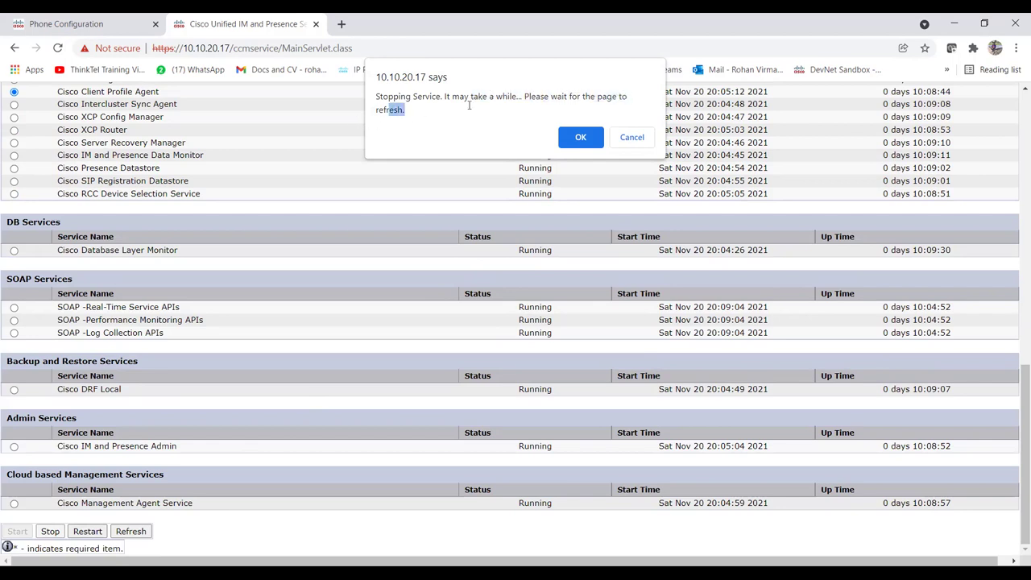
left_click(581, 137)
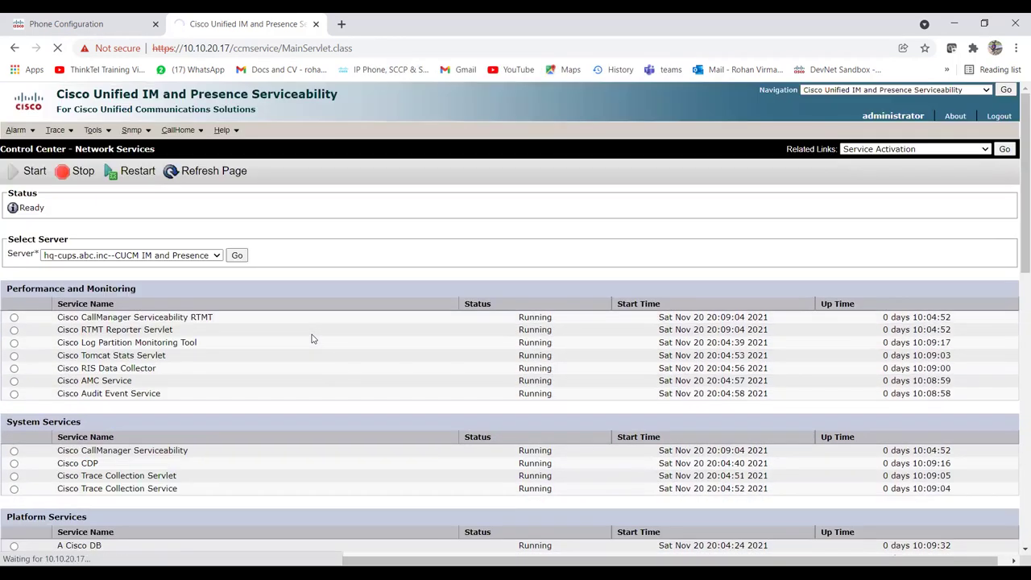
Wait for the stop operation to finish and check the status of Cisco Client Profile Agent
scroll(314, 339, "down", 10)
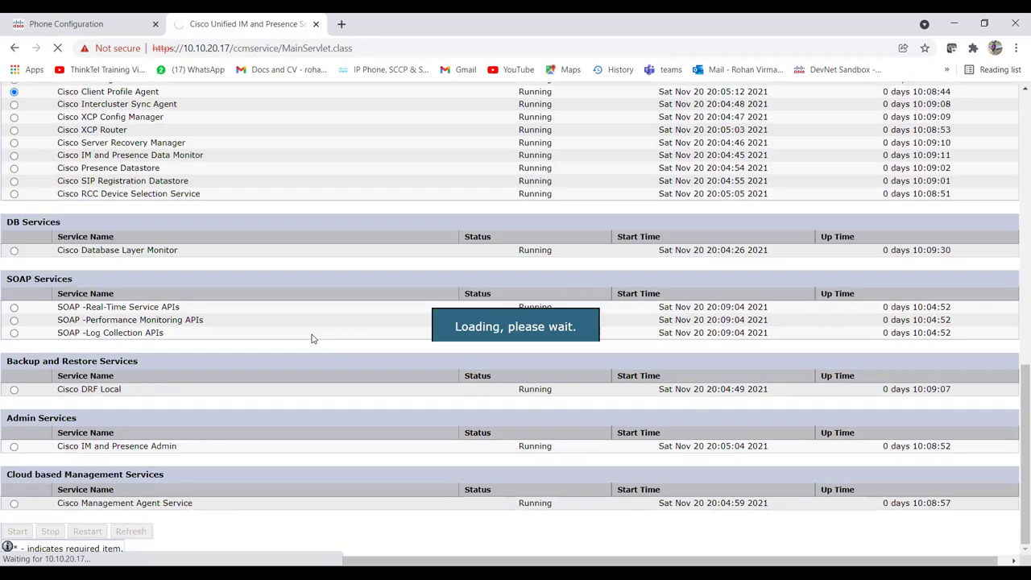
scroll(314, 339, "up", 2)
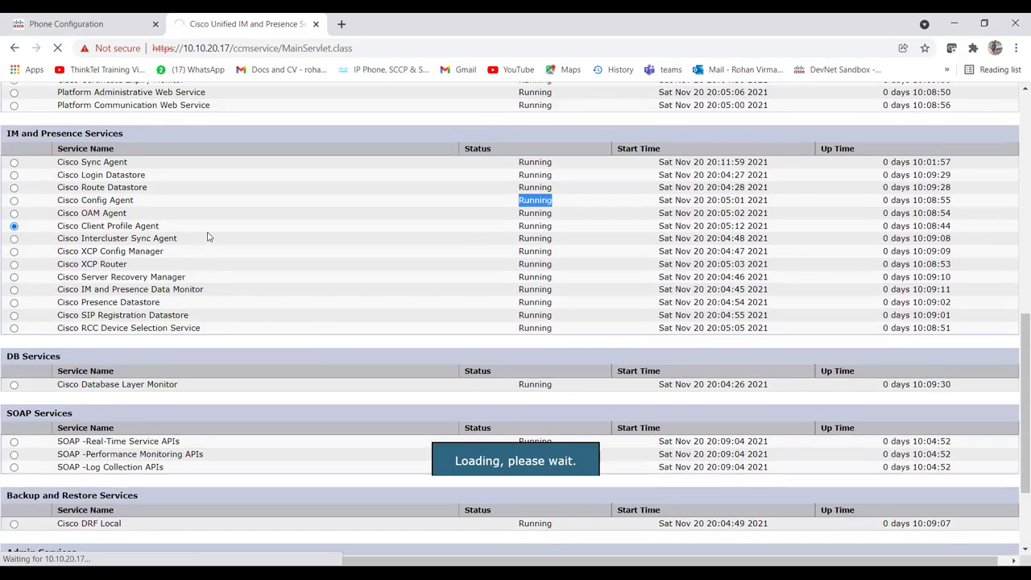
scroll(583, 365, "down", 2)
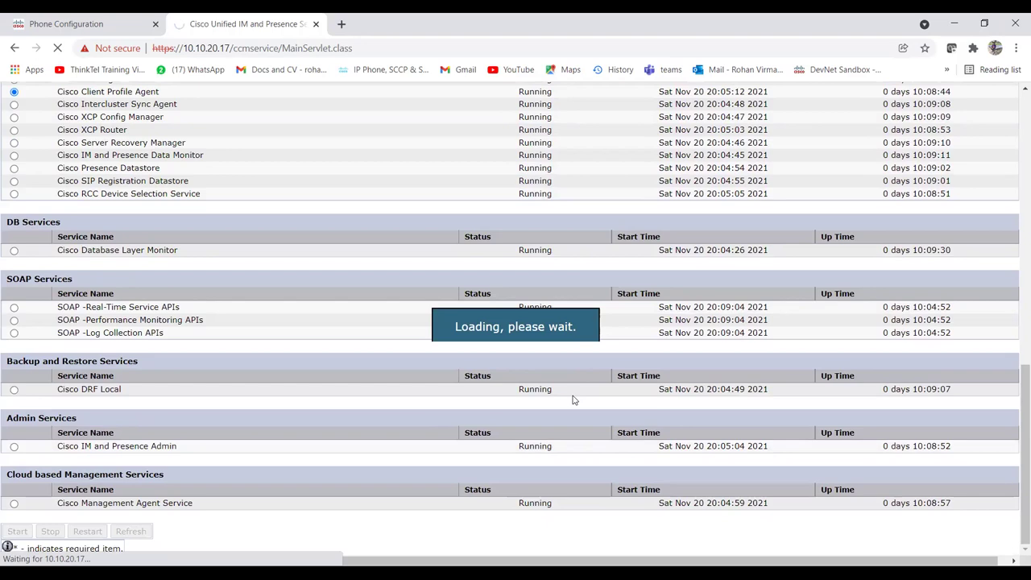
scroll(573, 396, "up", 6)
scroll(573, 399, "up", 5)
scroll(573, 399, "down", 7)
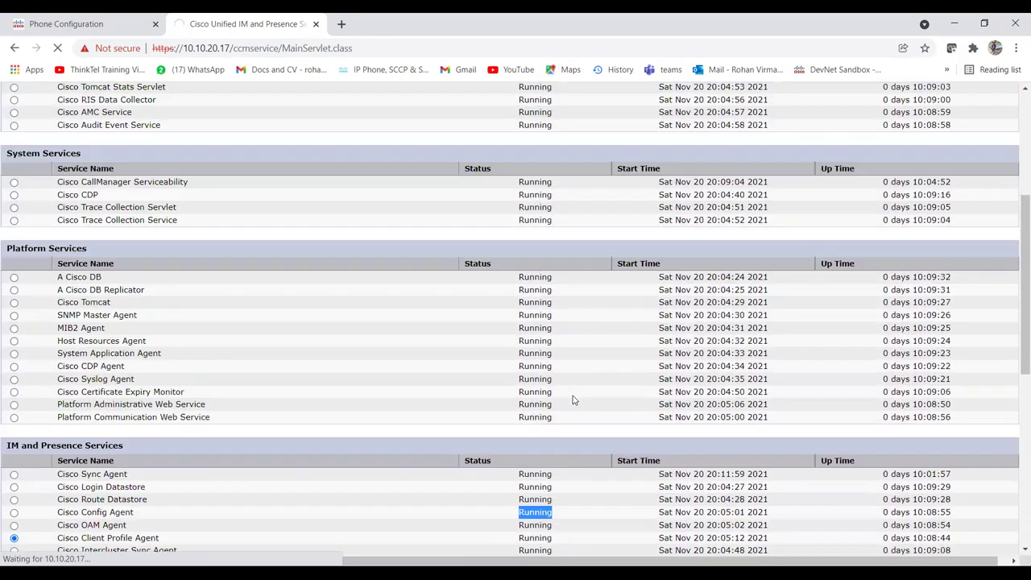
scroll(572, 398, "down", 4)
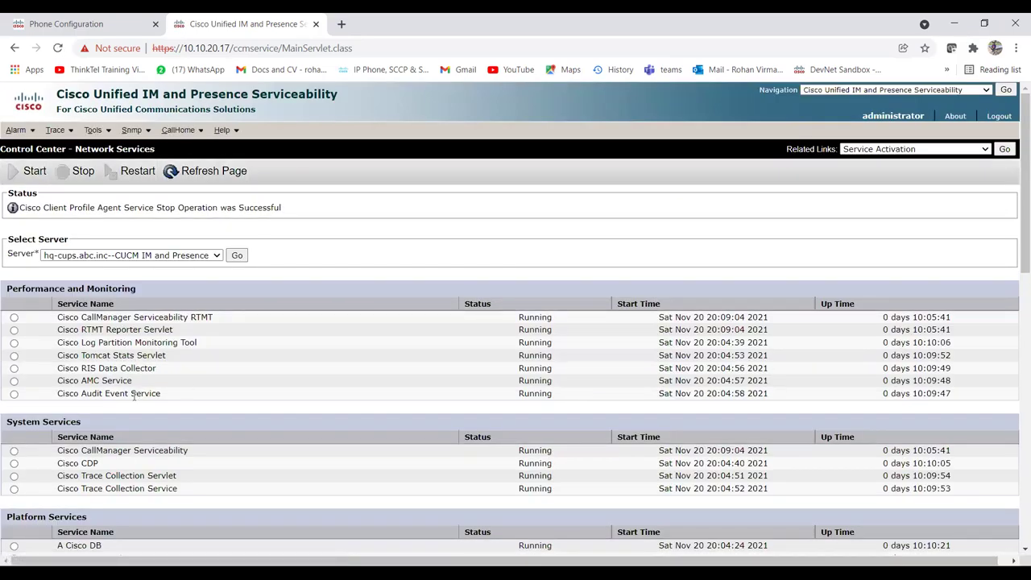
left_click_drag(41, 207, 280, 209)
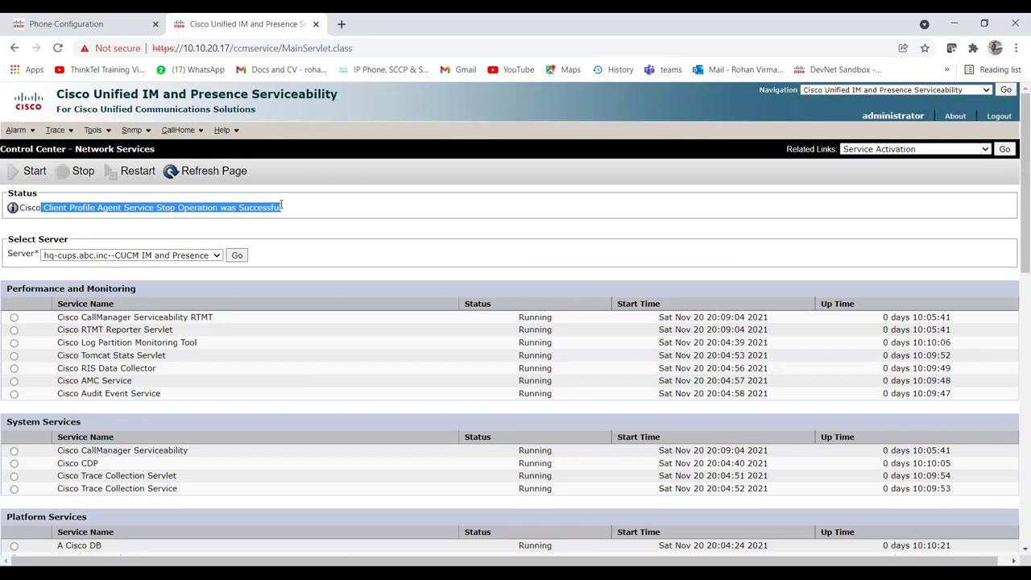
left_click(292, 209)
scroll(293, 328, "down", 6)
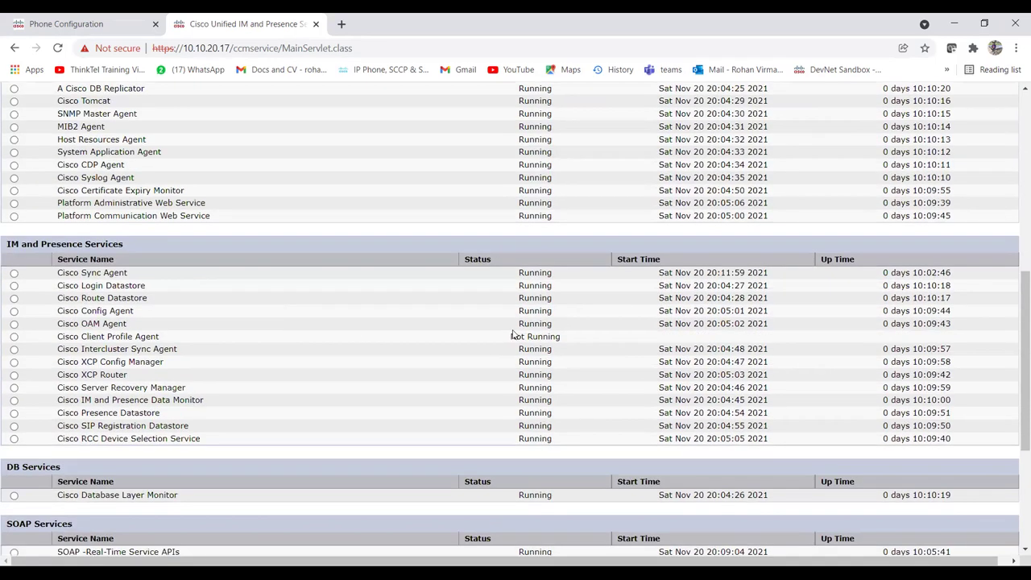
Start the Cisco Client Profile Agent service under IM and Presence Services
left_click(13, 337)
scroll(356, 375, "up", 6)
left_click(35, 175)
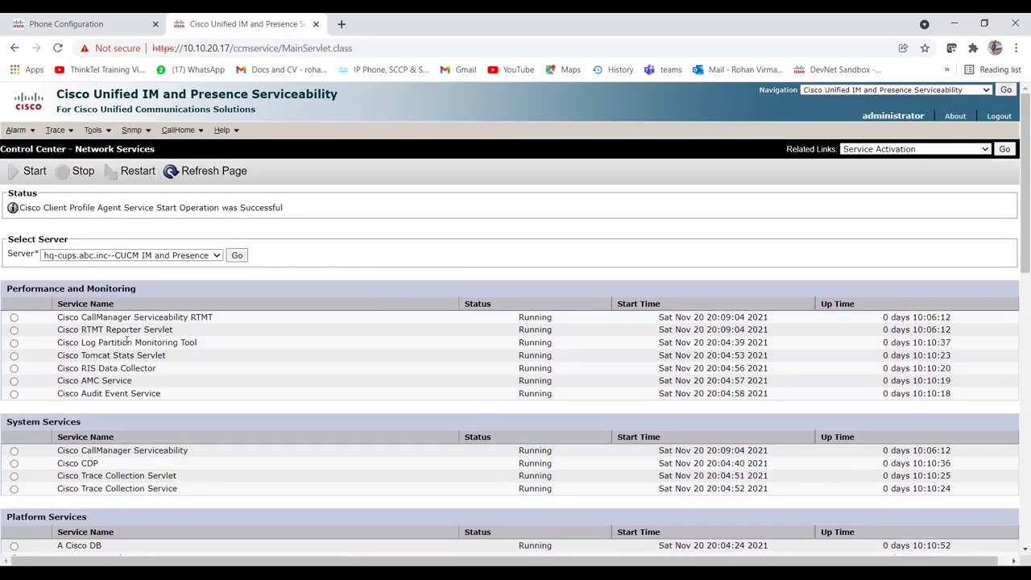
Open Service Activation for the server hq-cups.abc.inc--CUCM IM and Presence
left_click(92, 129)
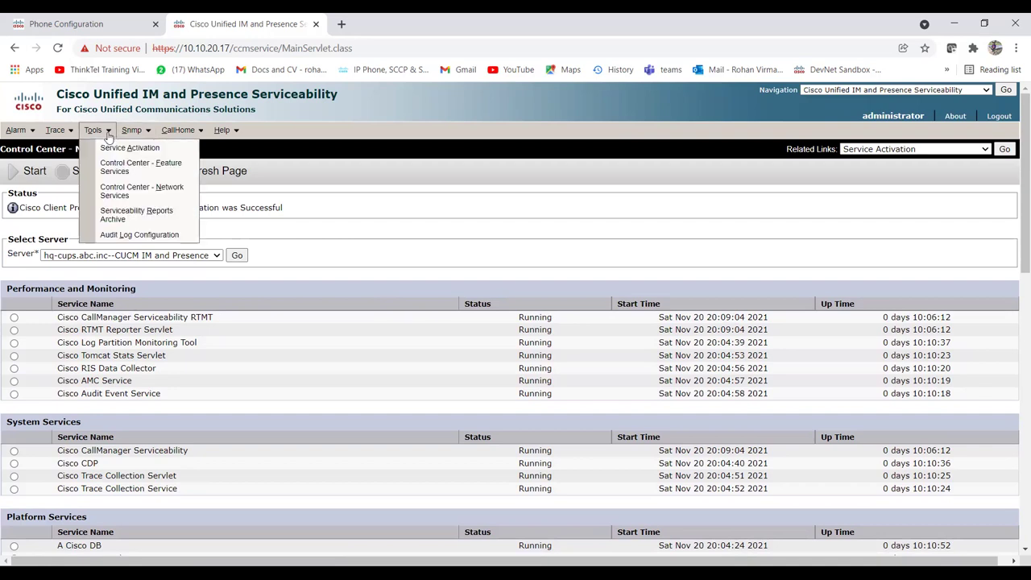
left_click(107, 150)
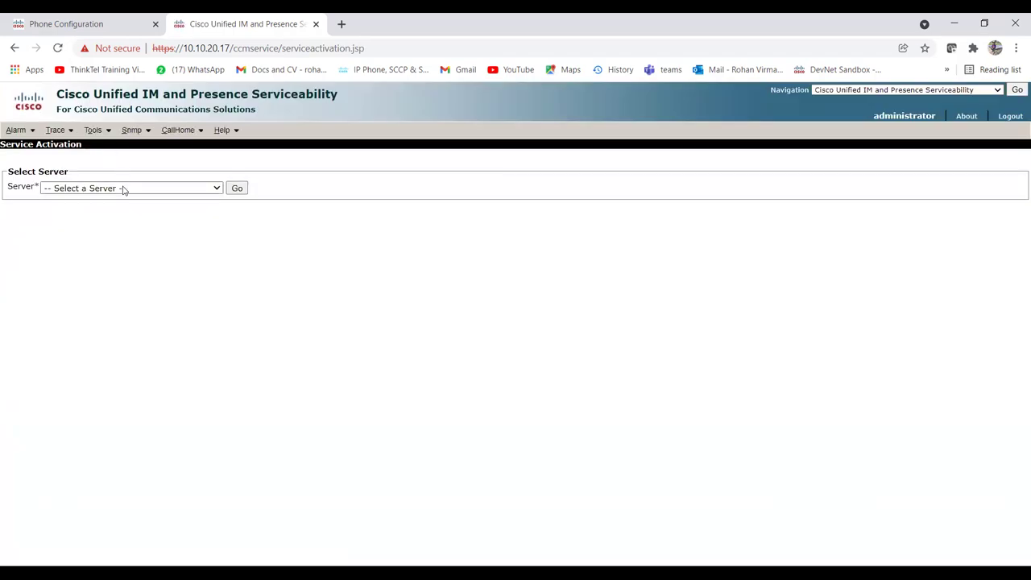
left_click(124, 187)
left_click(123, 211)
left_click(238, 189)
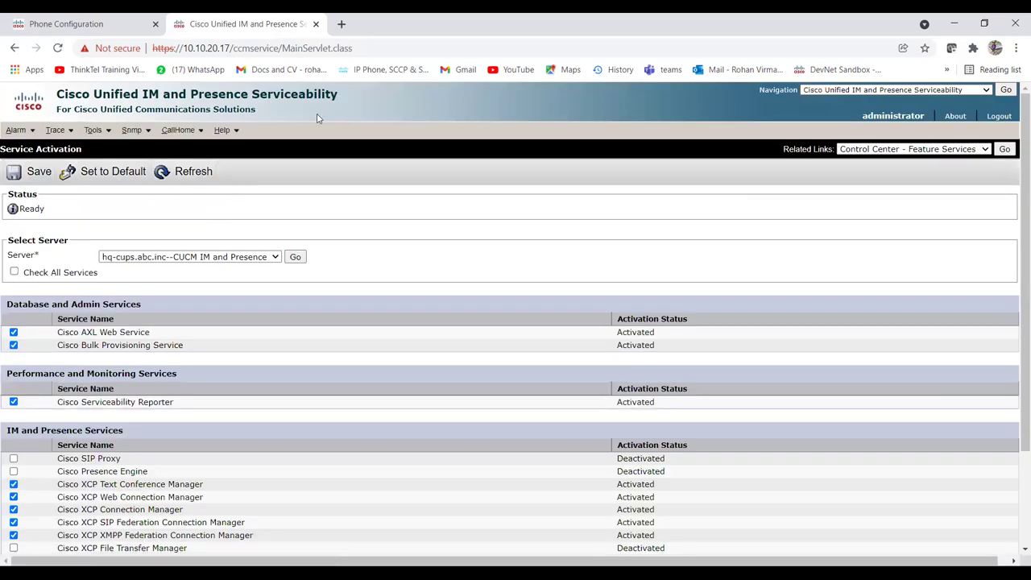
Activate the Cisco SIP Proxy and Cisco Presence Engine services, then save and confirm the change
scroll(666, 261, "down", 2)
left_click(12, 335)
left_click(14, 348)
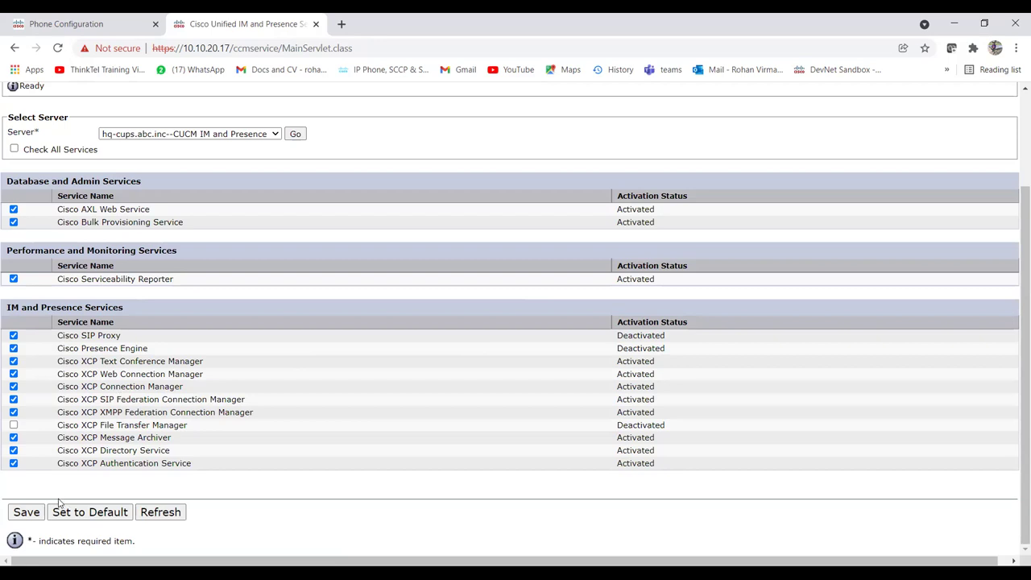
left_click(27, 513)
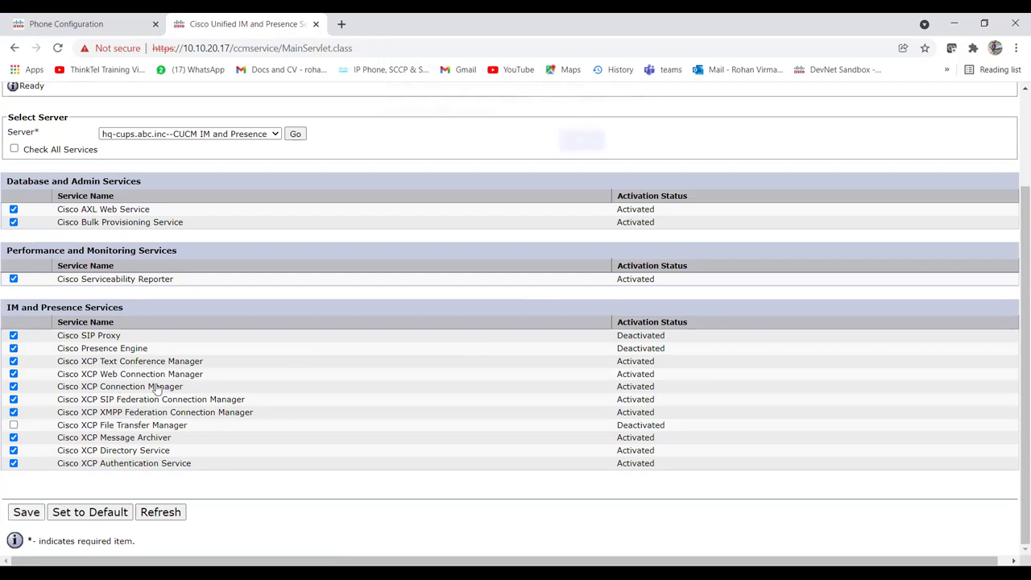
left_click(571, 152)
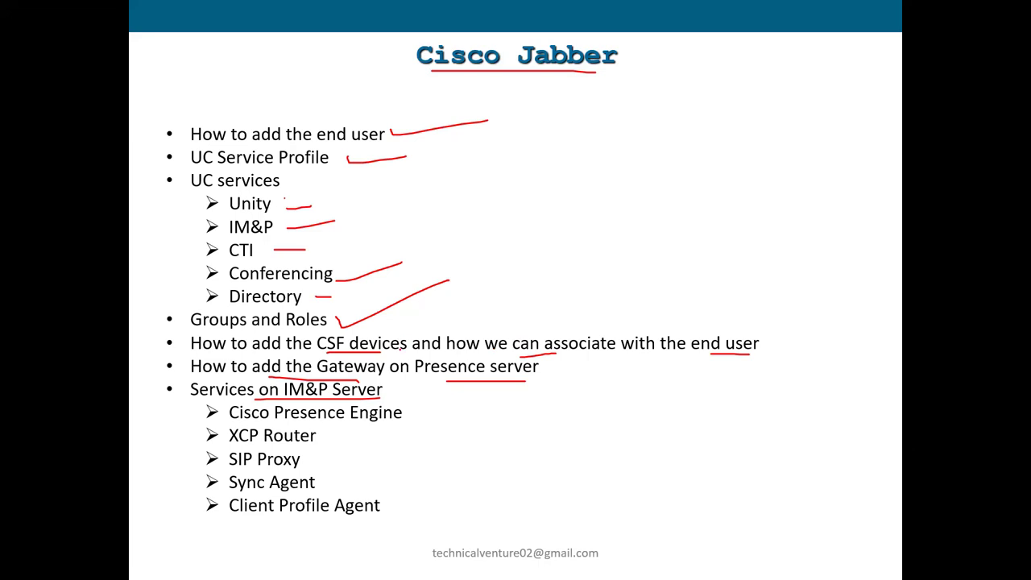
left_click_drag(584, 353, 638, 354)
left_click_drag(397, 378, 417, 378)
left_click_drag(190, 408, 206, 403)
mouse_move(174, 434)
left_mouse_down()
mouse_move(190, 439)
mouse_move(222, 421)
left_mouse_up()
left_click_drag(188, 461, 248, 448)
left_click_drag(166, 493, 231, 479)
left_click_drag(157, 532, 191, 521)
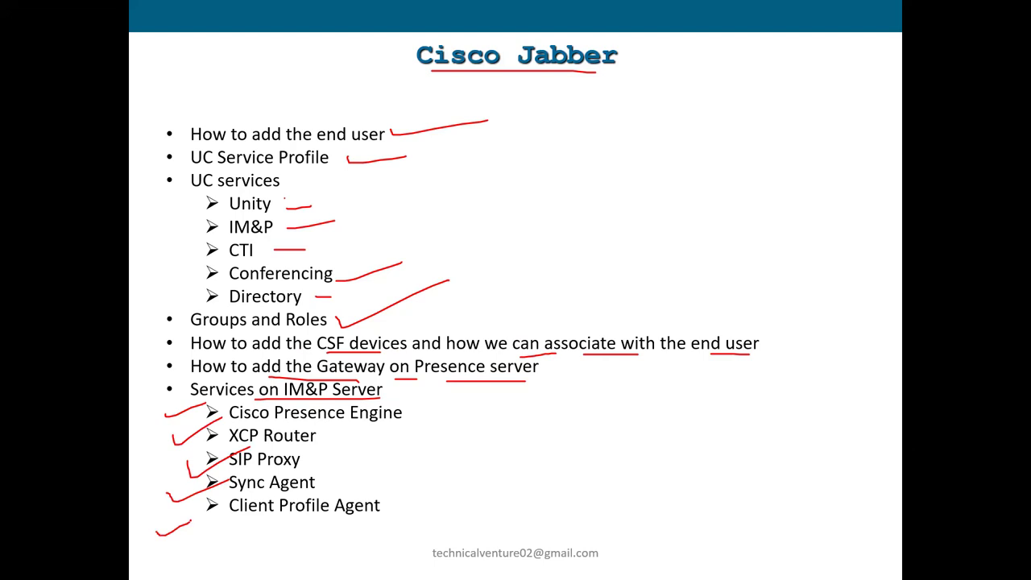